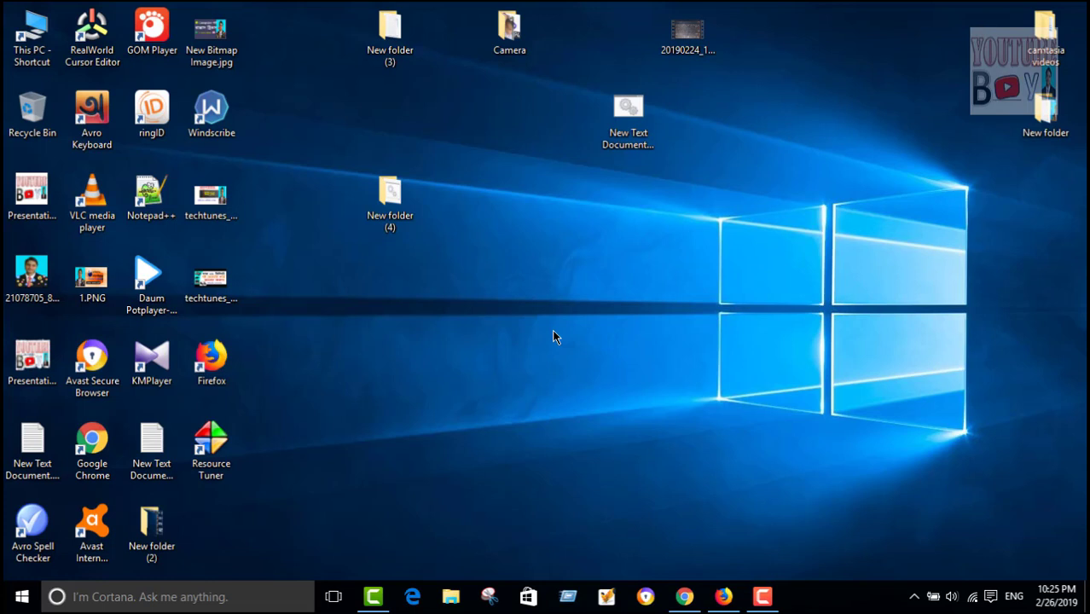
# - Examine the local drives listed in This PC, and close the window
pyautogui.doubleClick(33, 51)
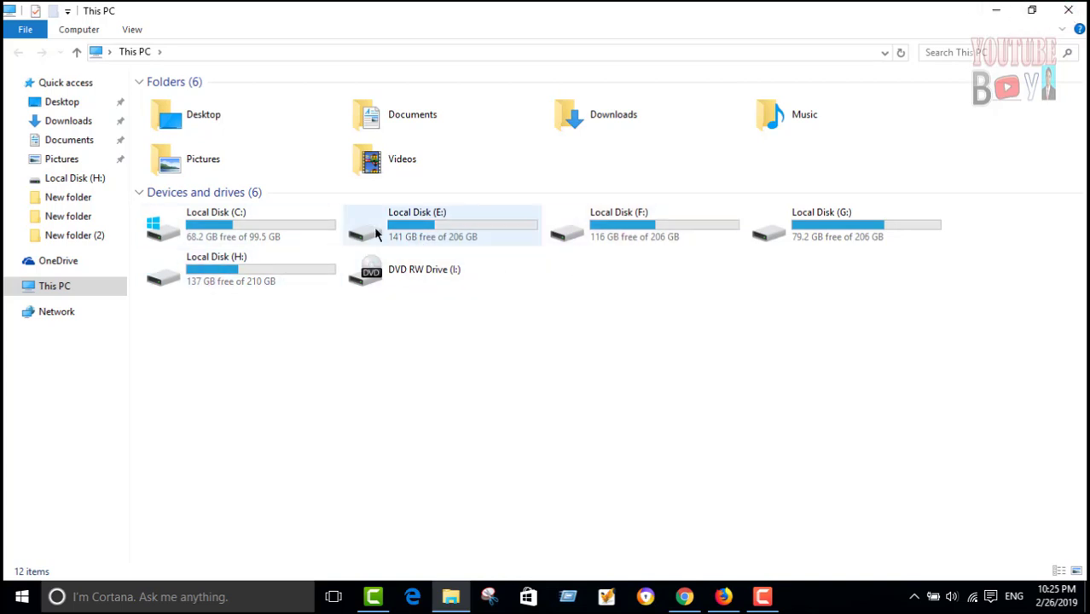
pyautogui.click(1068, 9)
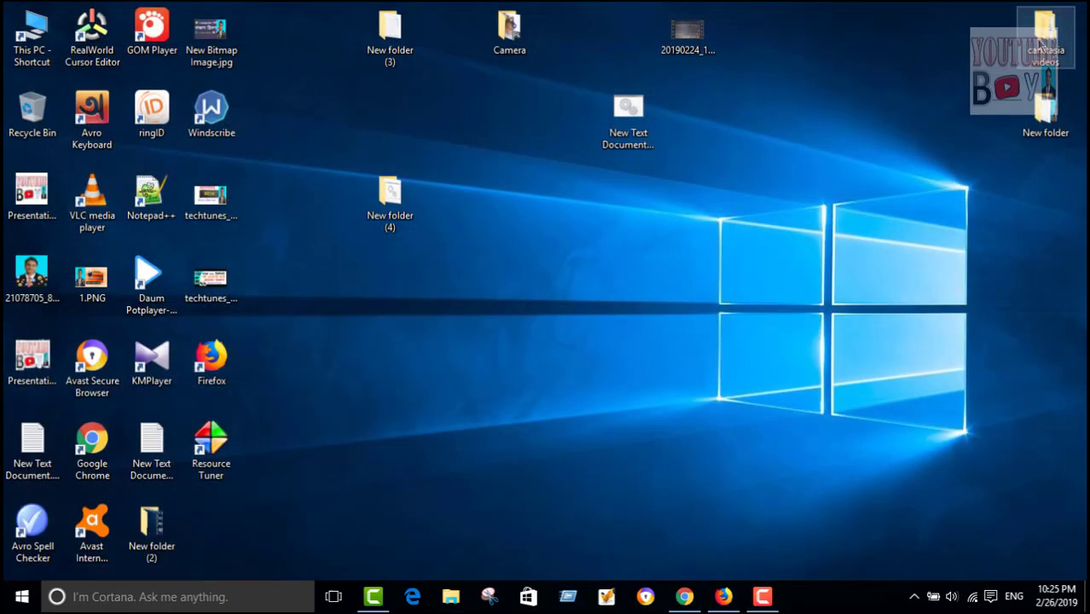
pyautogui.rightClick(506, 186)
pyautogui.click(545, 233)
pyautogui.rightClick(483, 197)
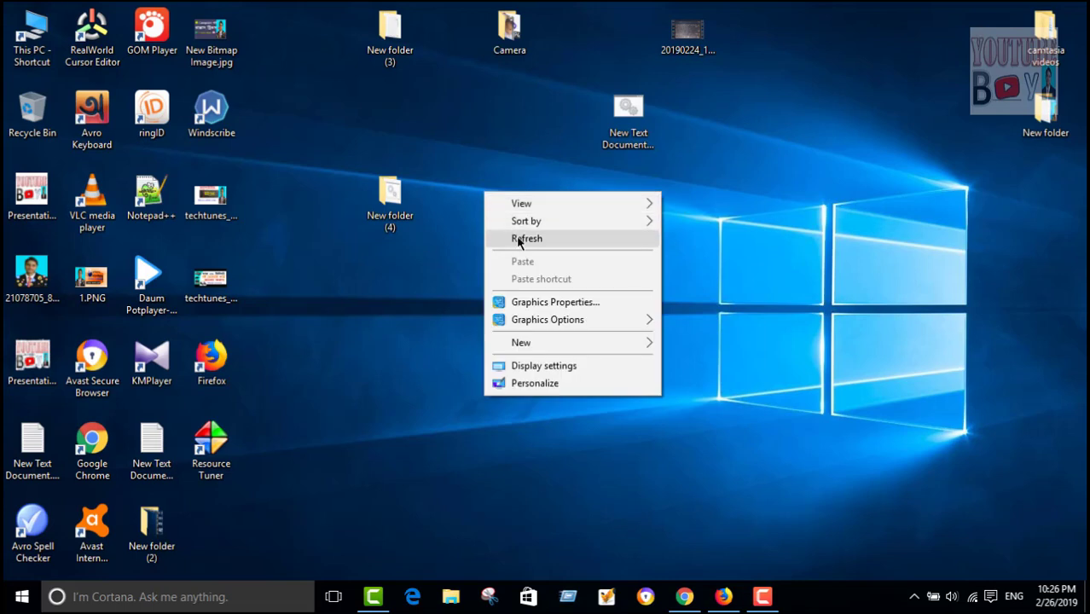
pyautogui.click(516, 236)
pyautogui.rightClick(489, 198)
pyautogui.click(520, 239)
pyautogui.rightClick(469, 191)
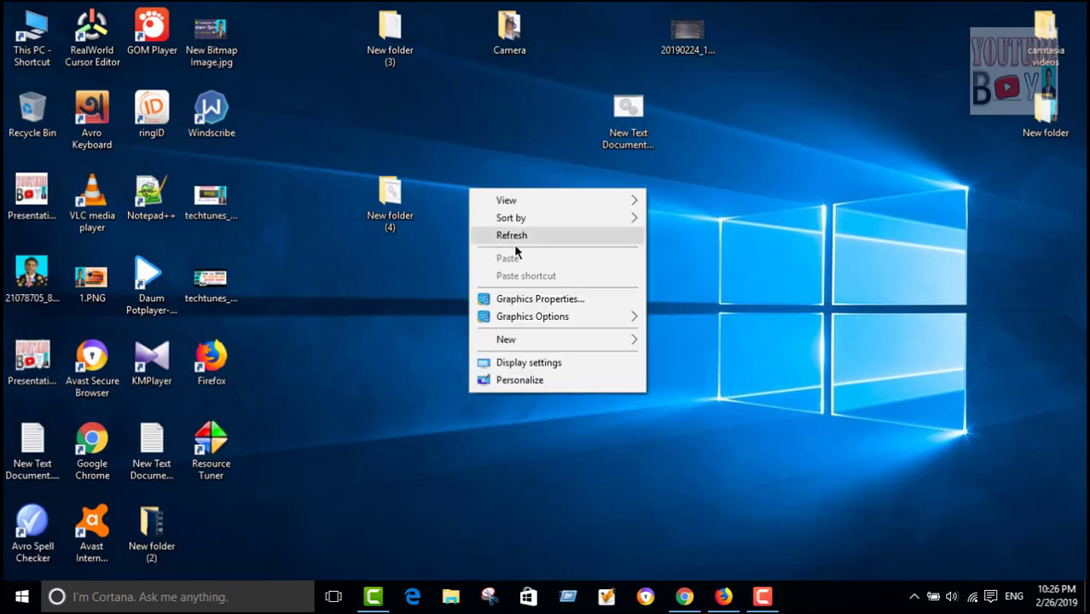
pyautogui.click(516, 236)
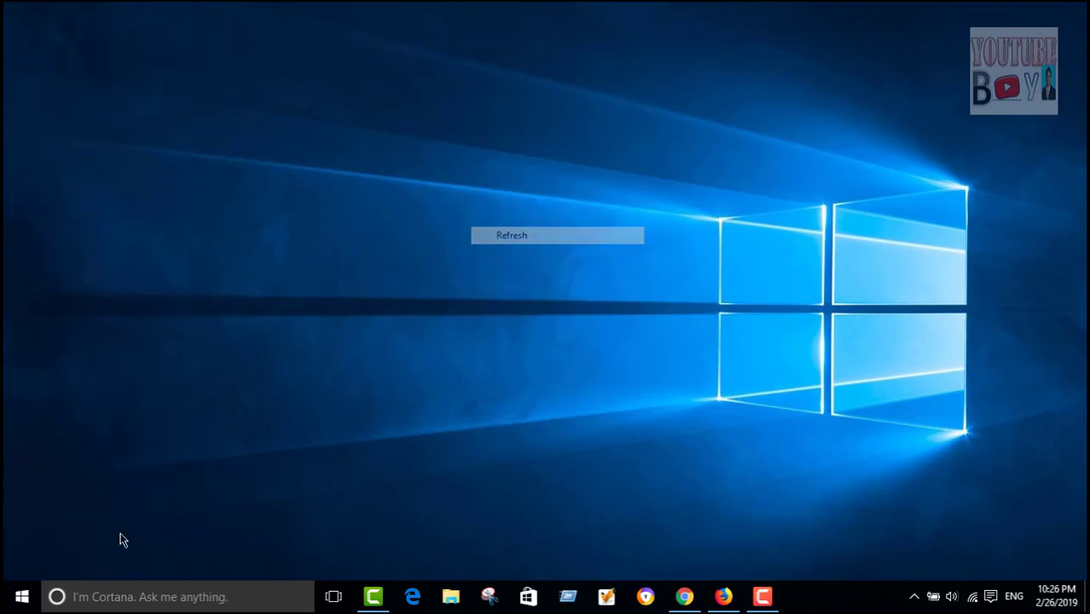
# - Search Windows for "disk", open the tool to create and format hard disk partitions, and maximize its window
pyautogui.click(85, 600)
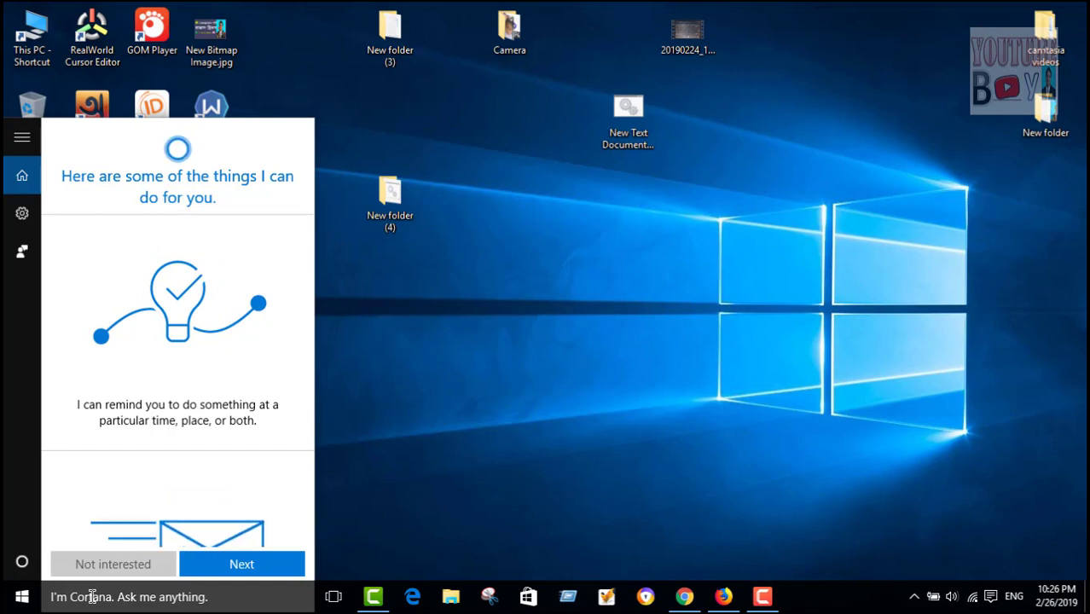
pyautogui.click(85, 599)
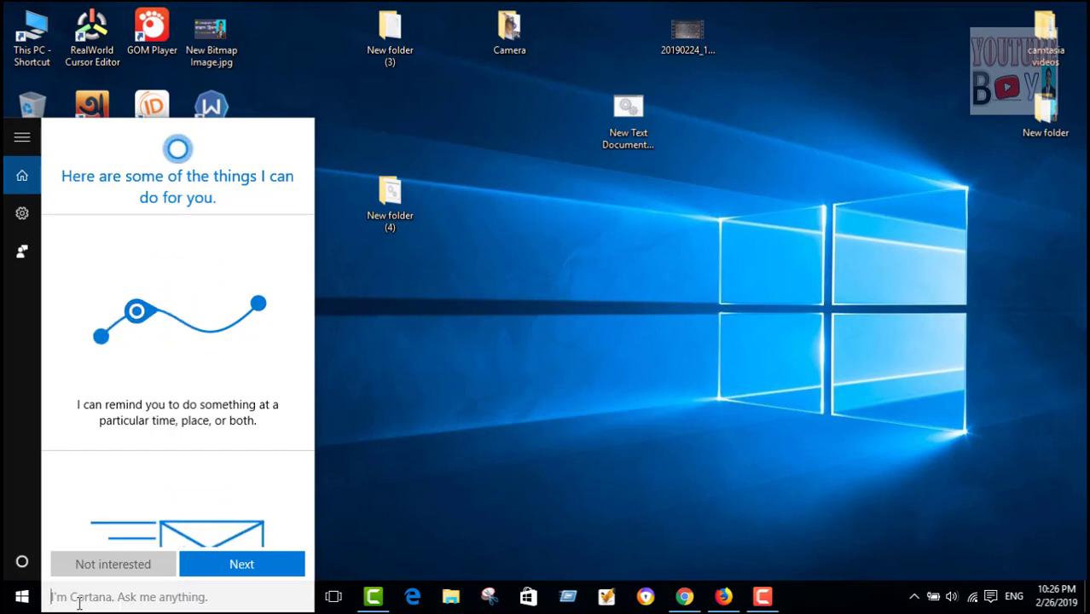
pyautogui.write('dis')
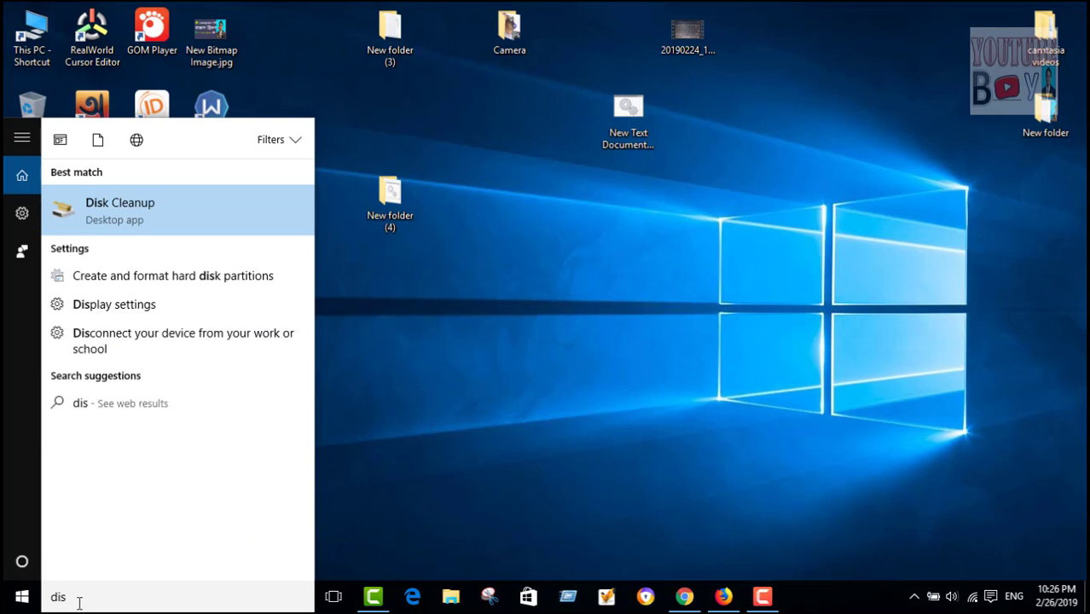
pyautogui.write('k')
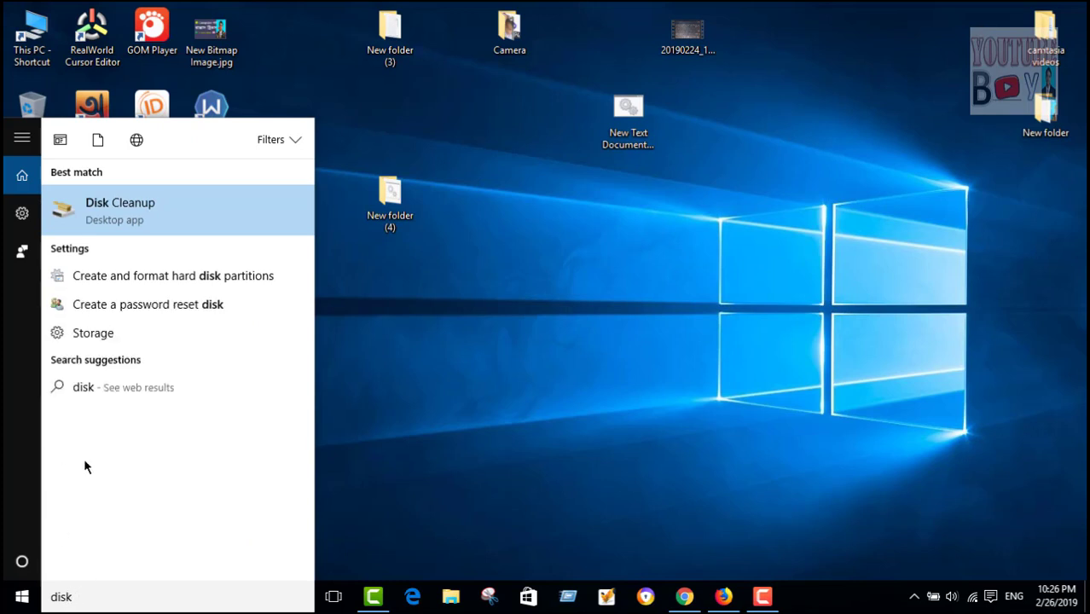
pyautogui.click(172, 277)
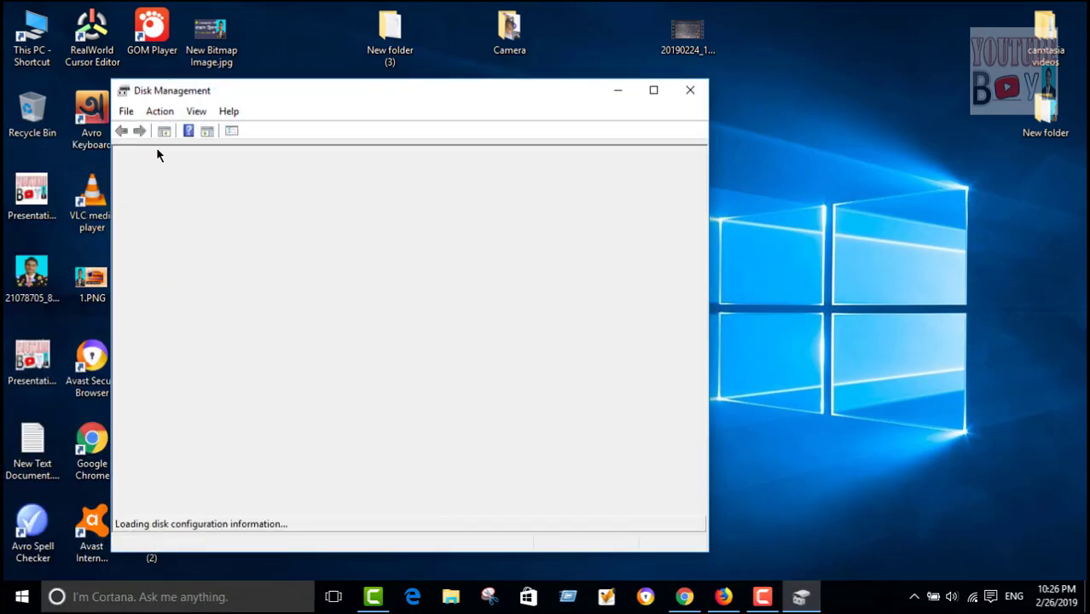
pyautogui.click(653, 89)
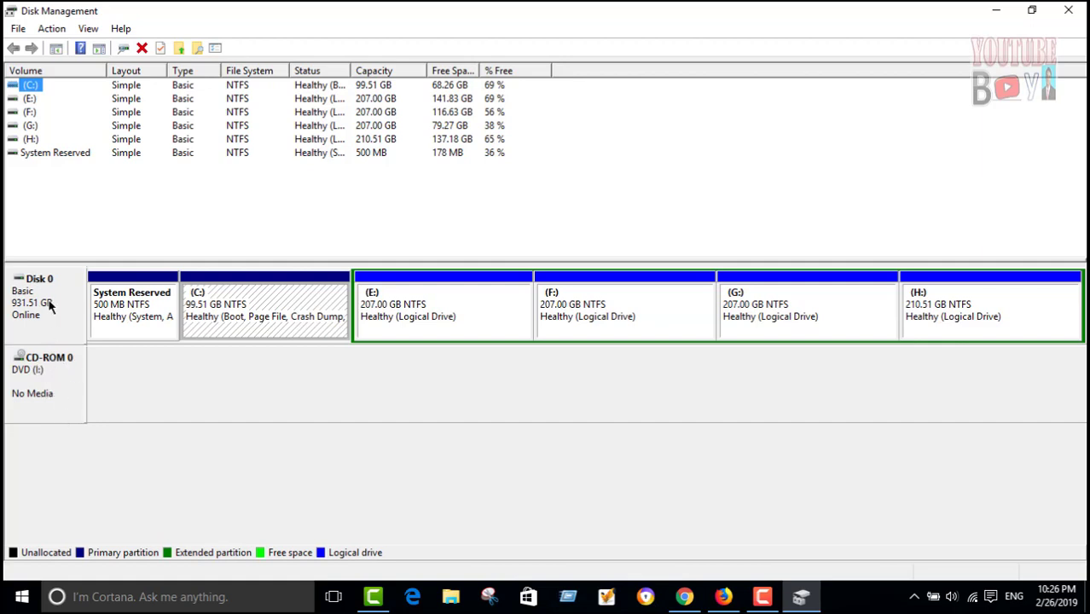
# - Start creating a virtual hard disk (VHD) and choose Local Disk (F:) as the folder for its file
pyautogui.click(47, 30)
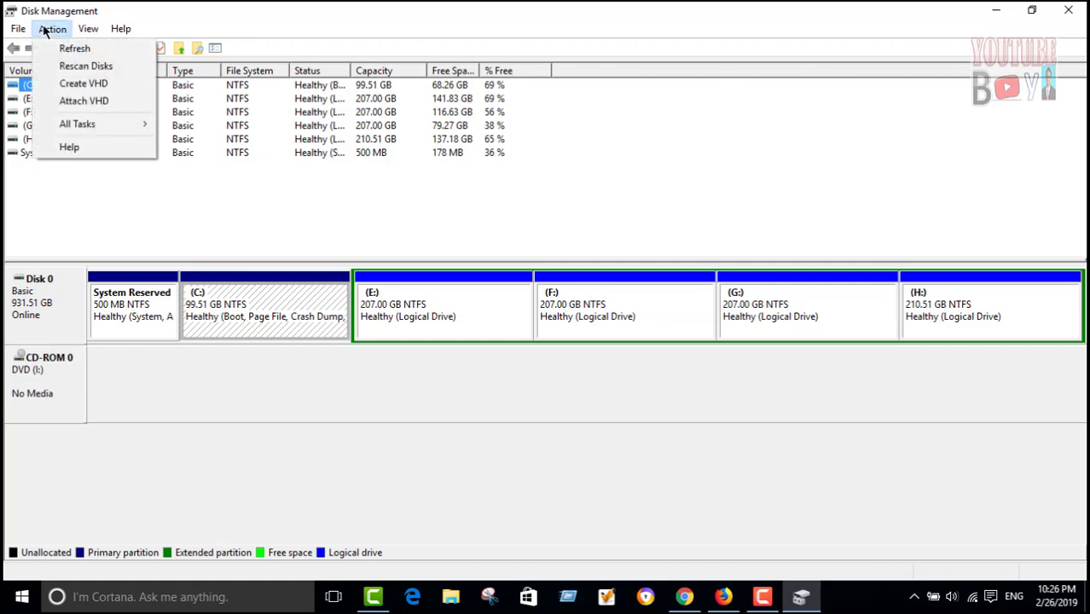
pyautogui.click(101, 89)
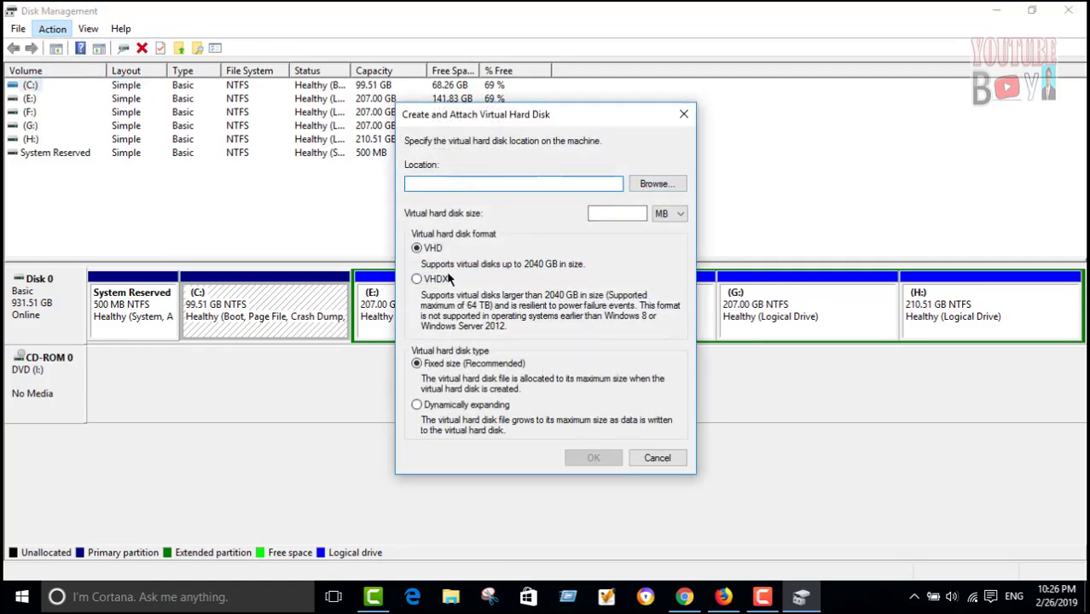
pyautogui.click(654, 187)
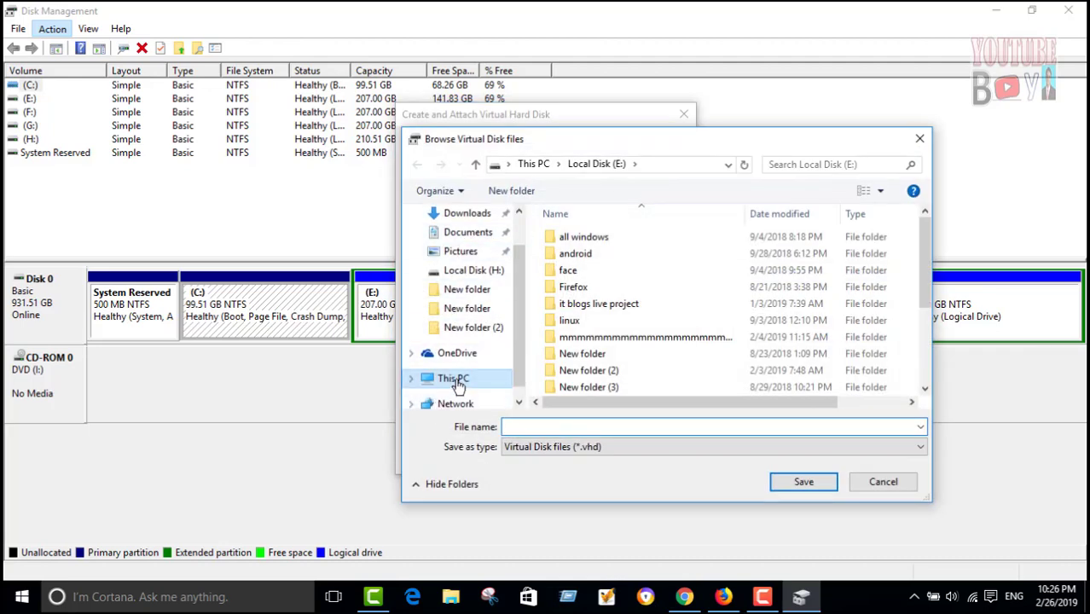
pyautogui.click(453, 379)
pyautogui.scroll(-1, 646, 303)
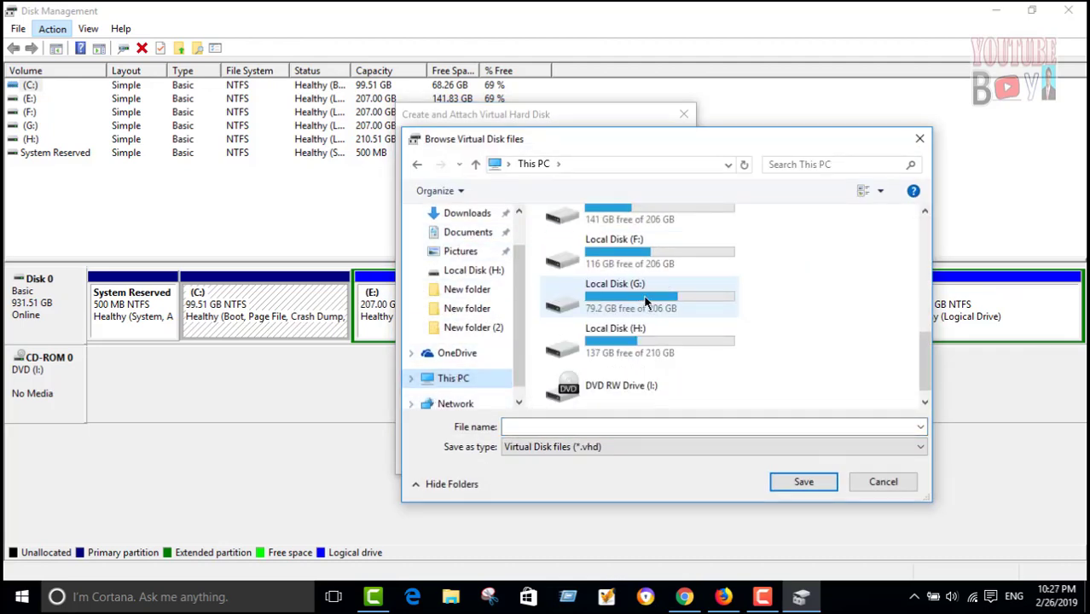
pyautogui.scroll(2, 648, 307)
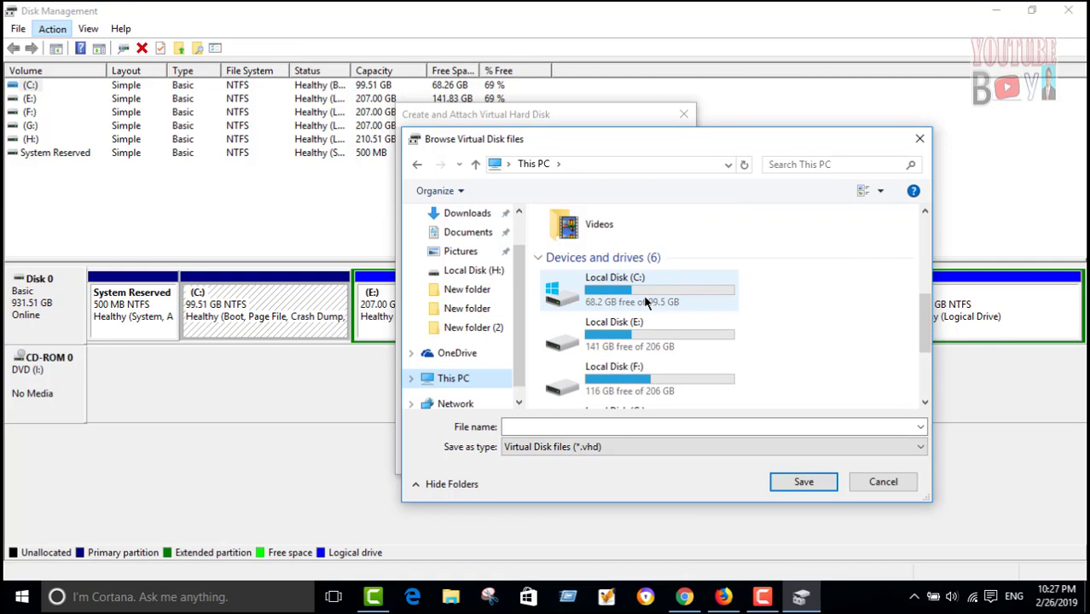
pyautogui.click(659, 383)
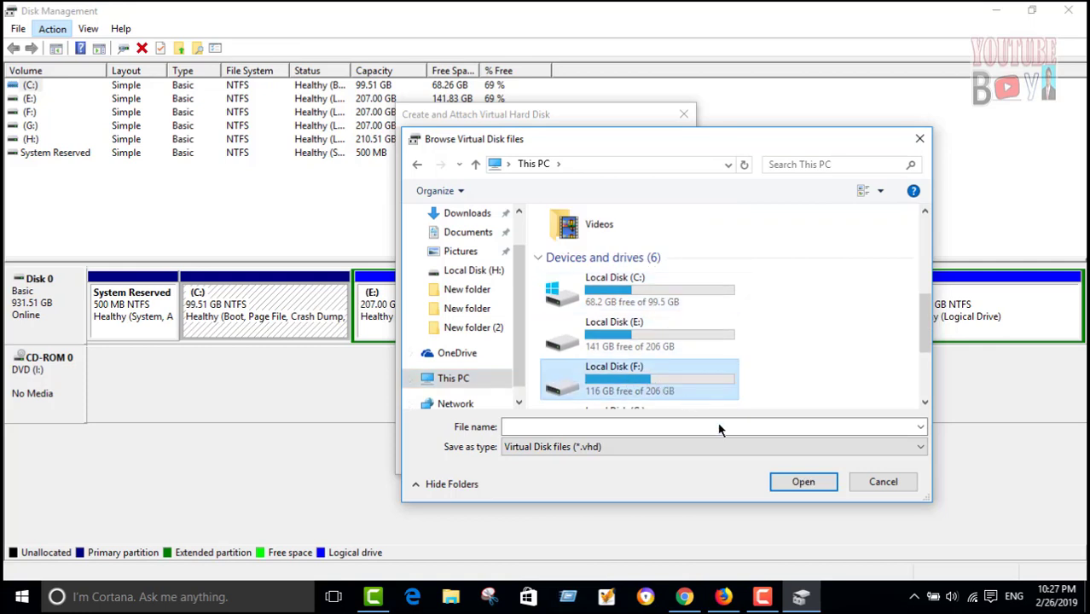
pyautogui.click(795, 483)
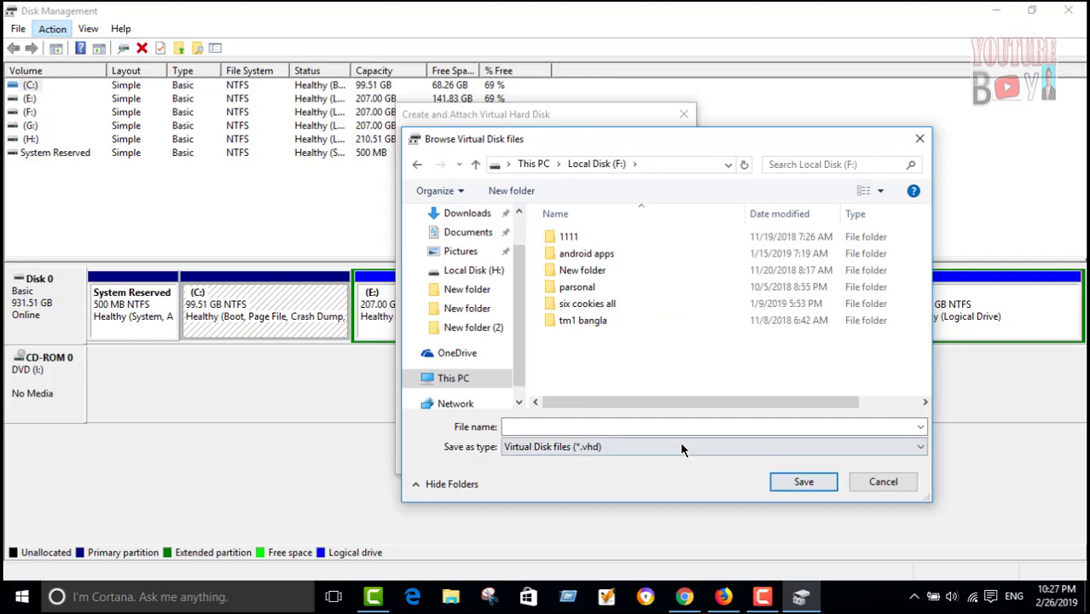
pyautogui.click(416, 165)
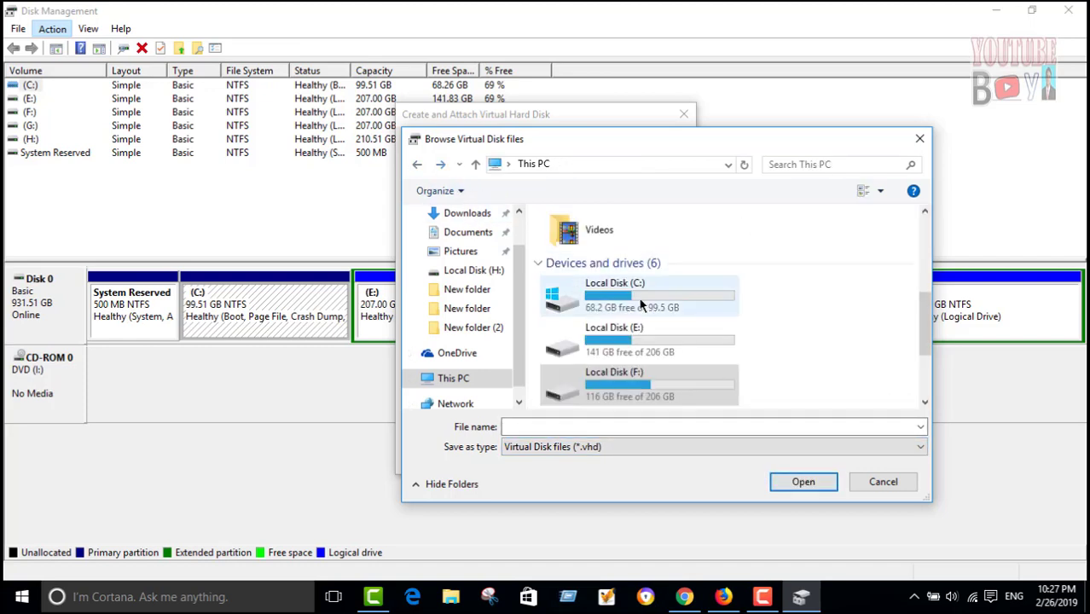
pyautogui.doubleClick(622, 383)
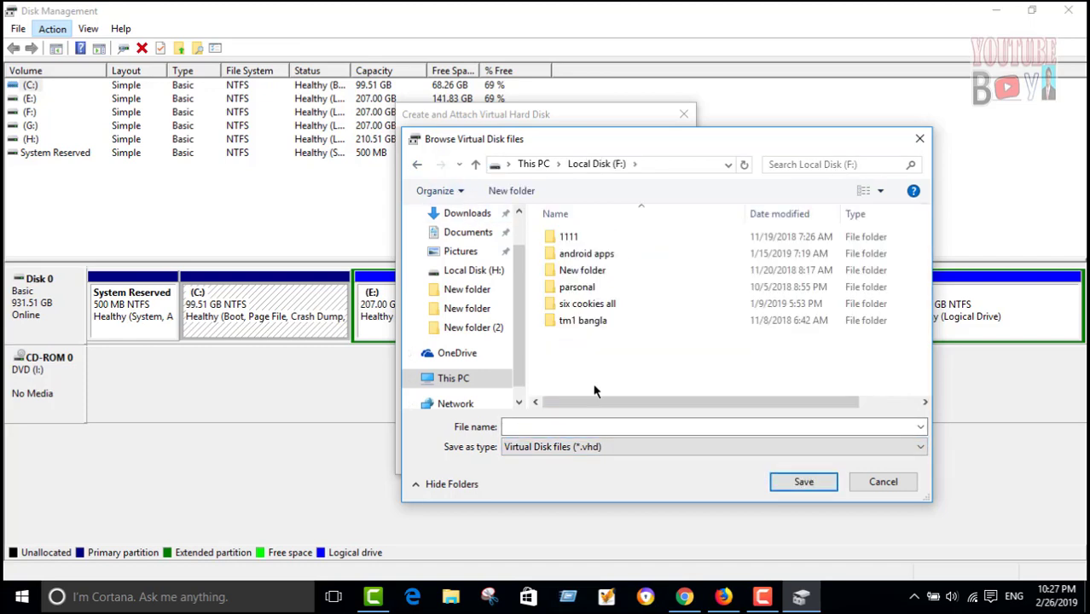
# - Name the virtual disk file youtube boy.vhd and save it as the disk's location
pyautogui.click(516, 429)
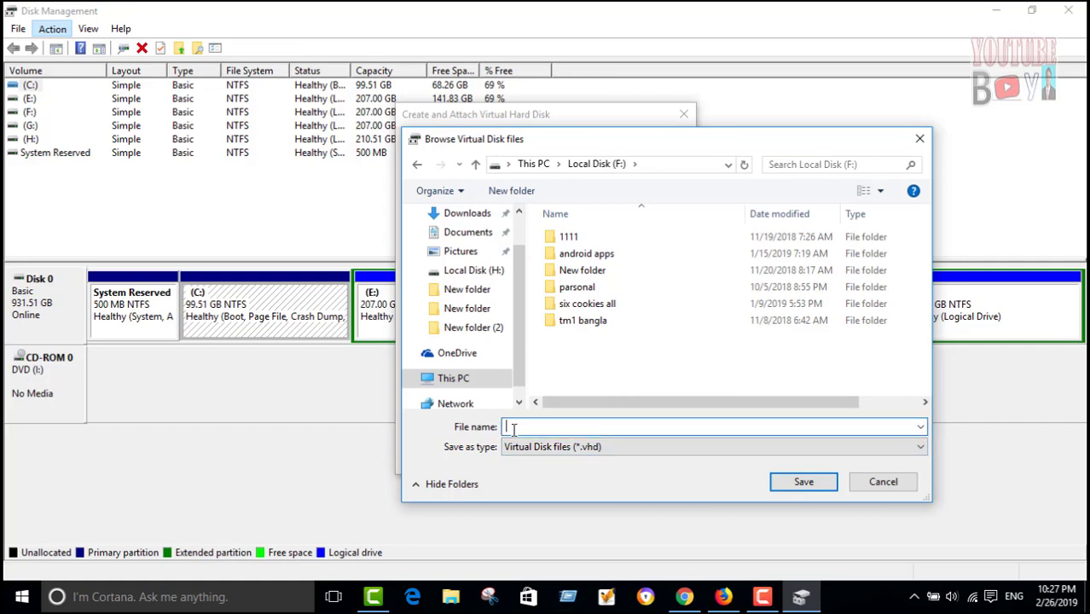
pyautogui.write('youtube boy.vhd')
pyautogui.click(802, 484)
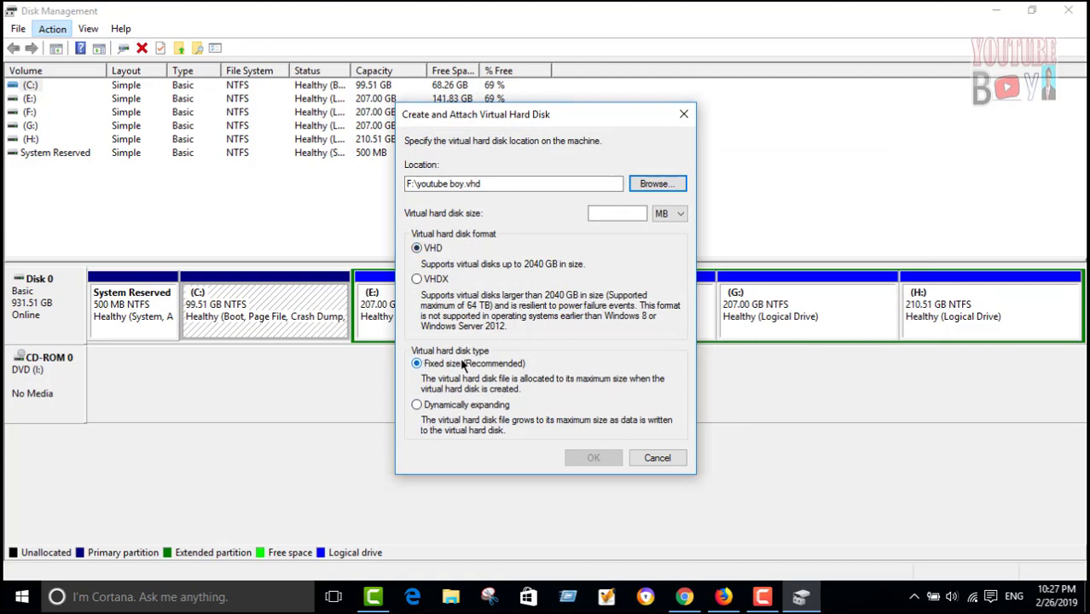
# - Make the virtual hard disk dynamically expanding with a size of 1999 GB, and create it
pyautogui.click(417, 363)
pyautogui.click(414, 404)
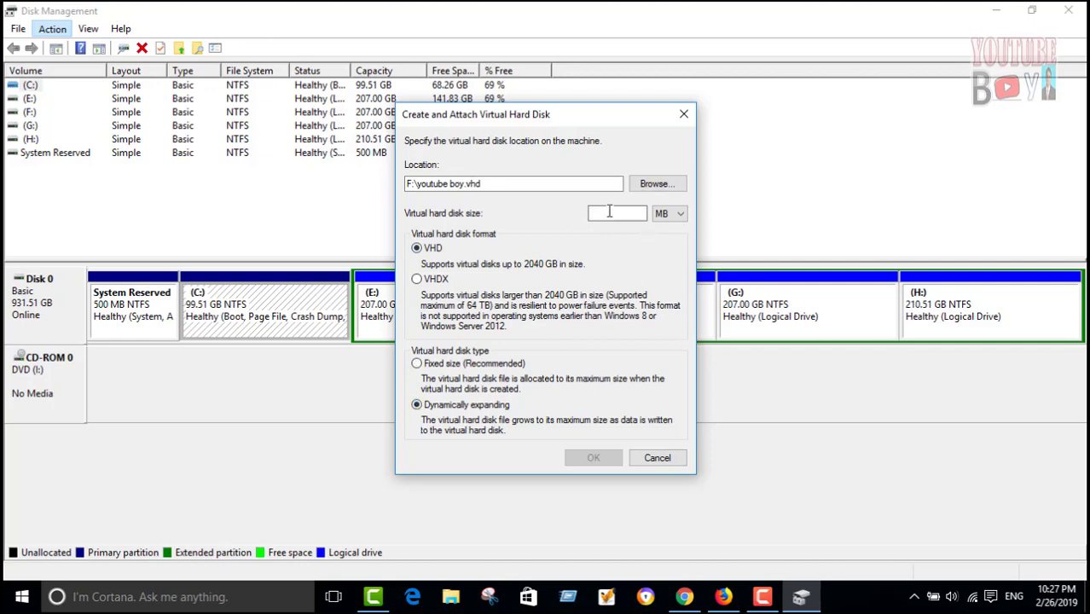
pyautogui.click(670, 214)
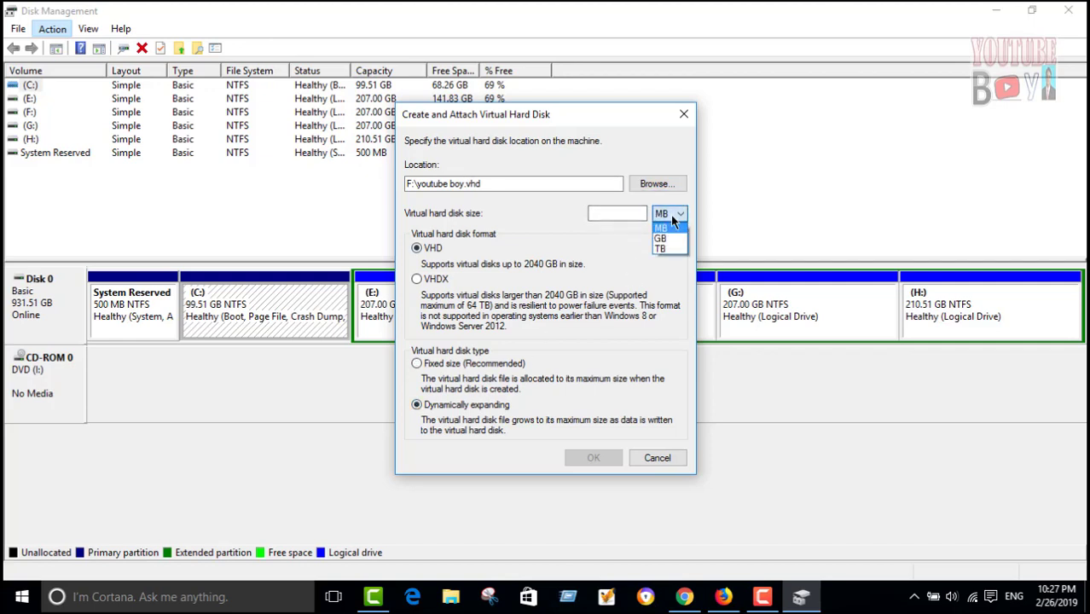
pyautogui.click(660, 238)
pyautogui.click(598, 212)
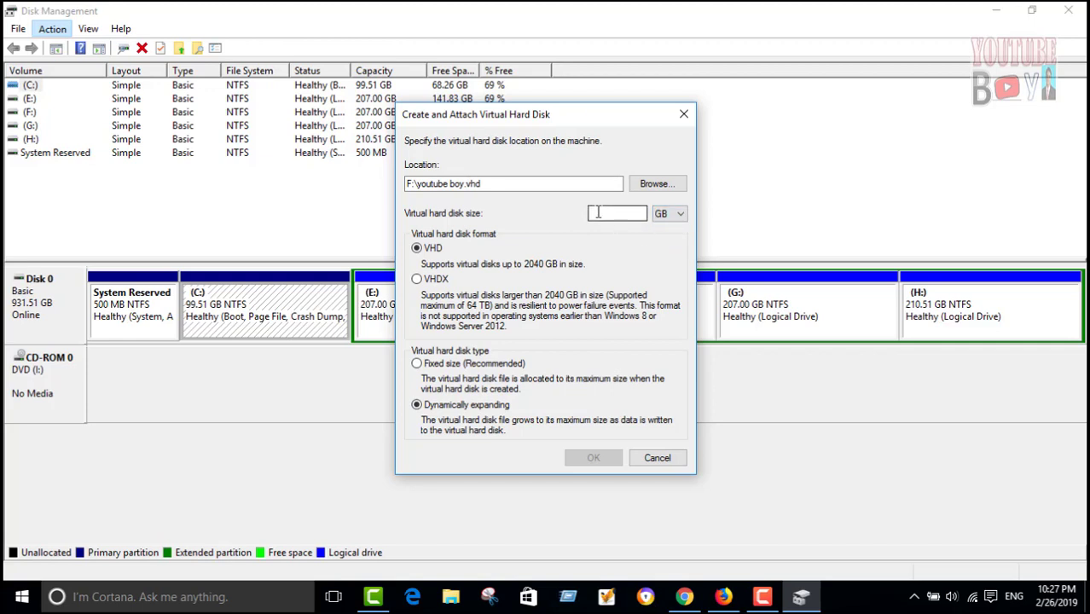
pyautogui.click(598, 213)
pyautogui.write('1')
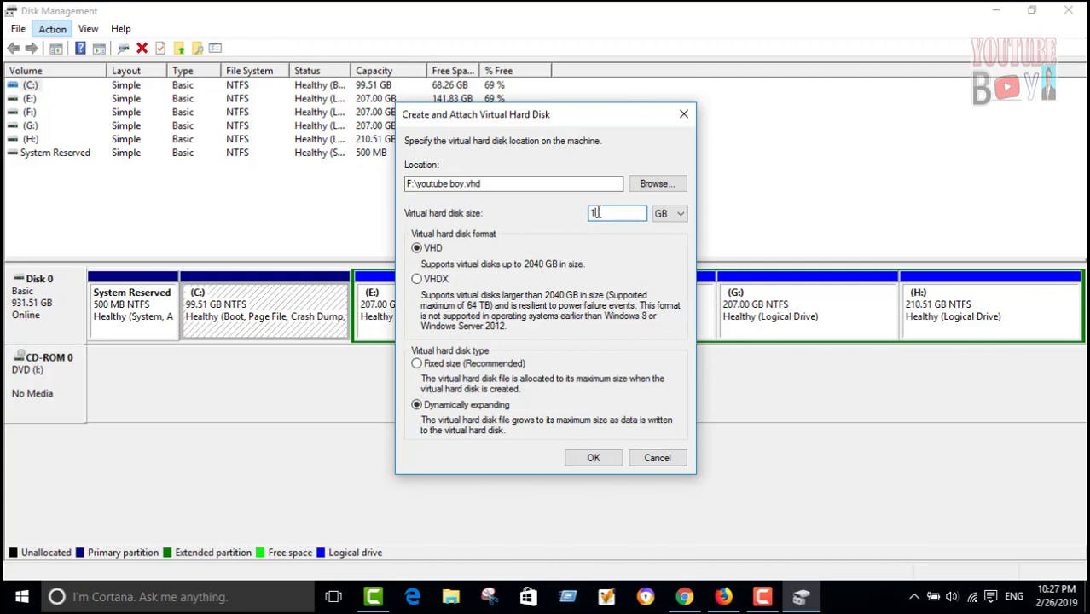
pyautogui.write('599')
pyautogui.click(599, 212)
pyautogui.press('BackSpace')
pyautogui.write('9')
pyautogui.click(587, 457)
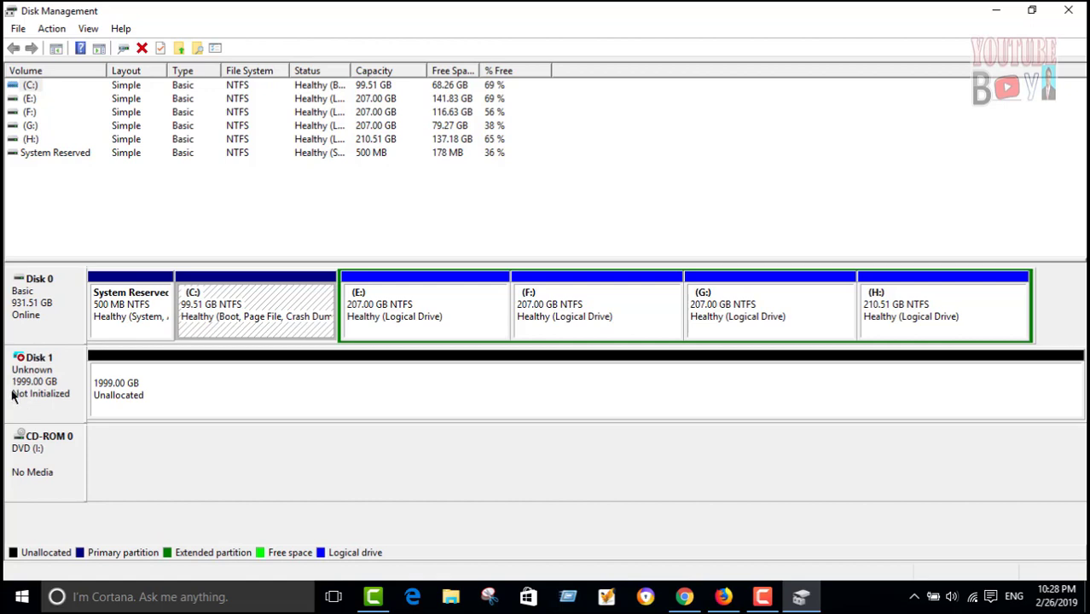
# - Initialize Disk 1 with the MBR (Master Boot Record) partition style
pyautogui.rightClick(28, 369)
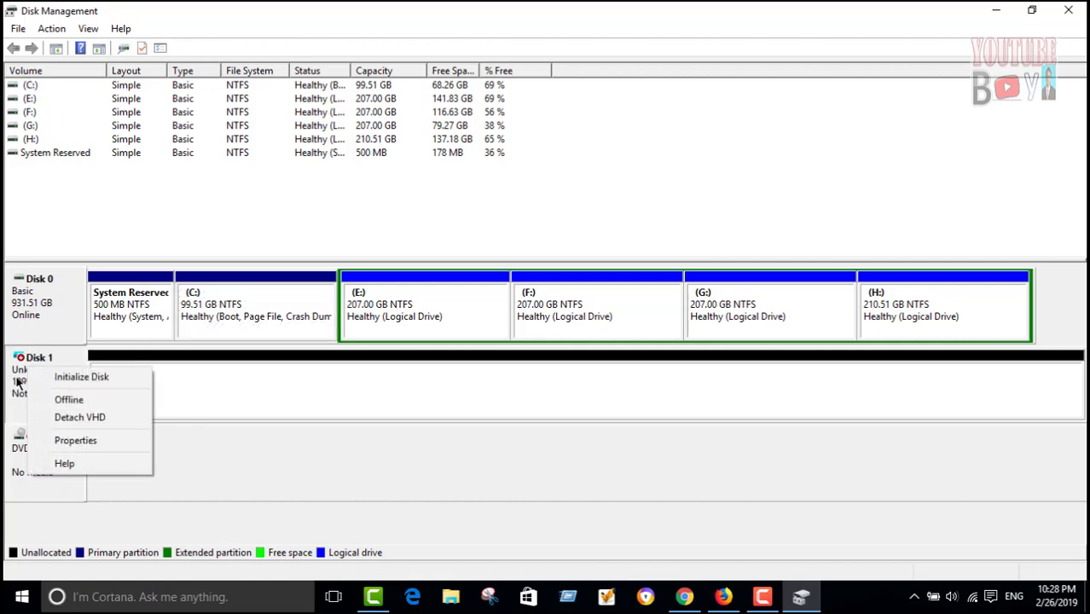
pyautogui.click(72, 382)
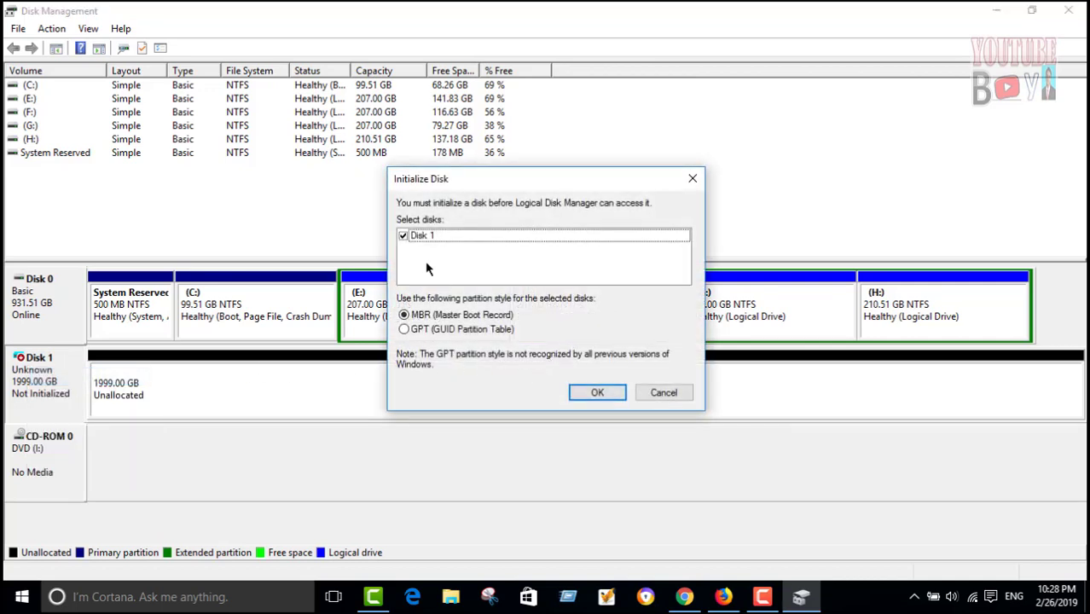
pyautogui.click(438, 237)
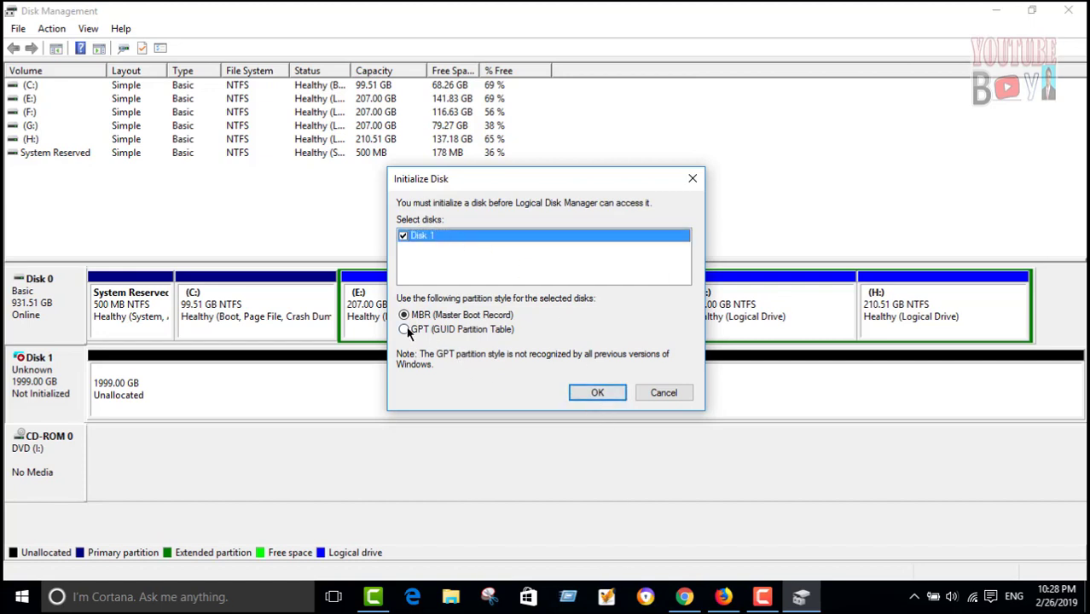
pyautogui.click(590, 392)
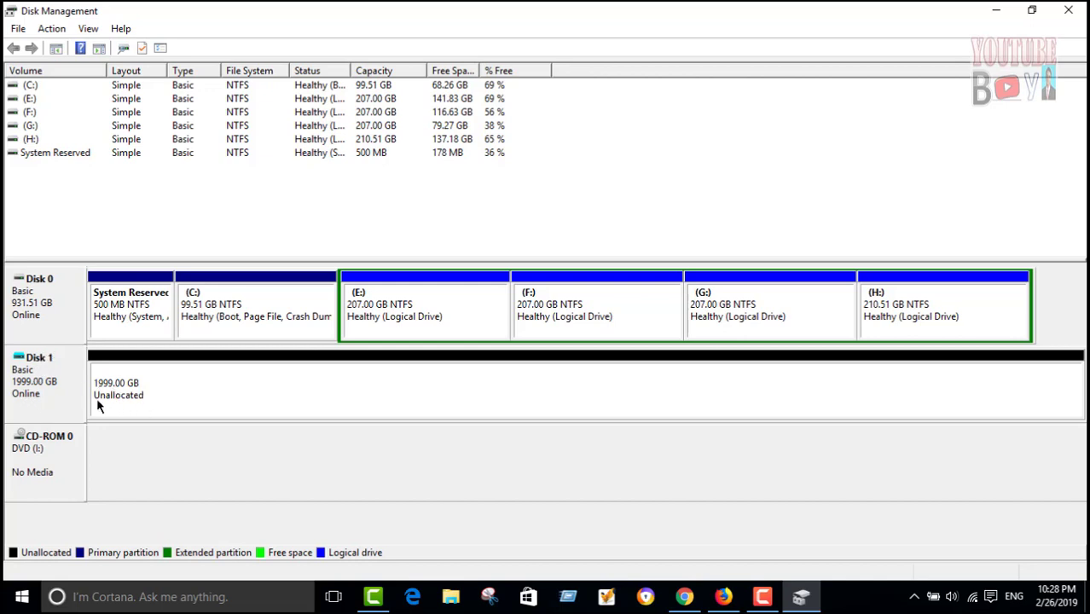
# - Start a new simple volume on Disk 1's unallocated space, using the full 2046973 MB and drive letter D
pyautogui.rightClick(157, 385)
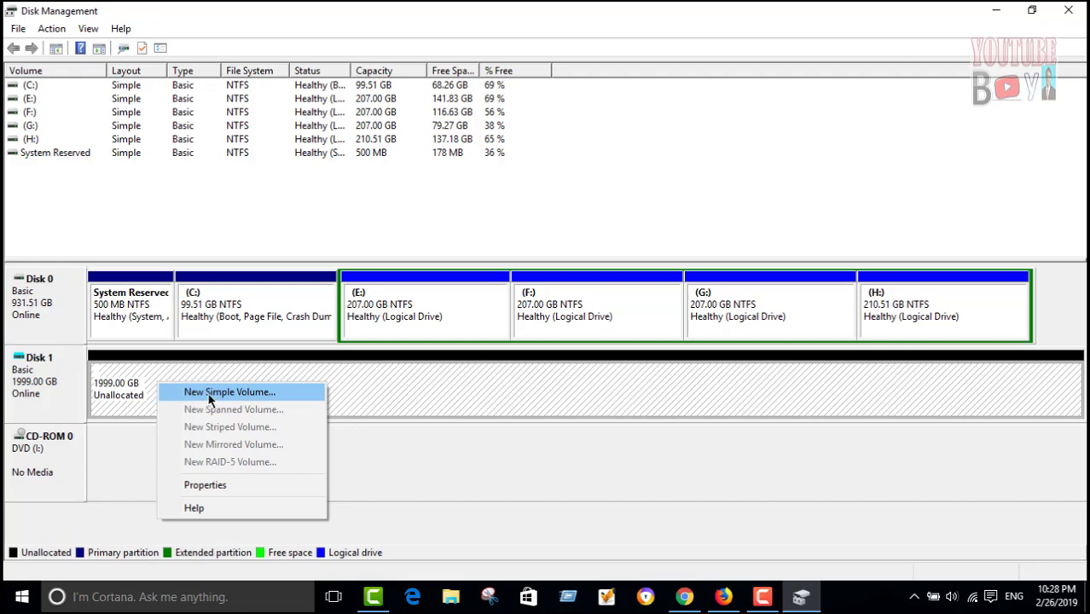
pyautogui.click(240, 394)
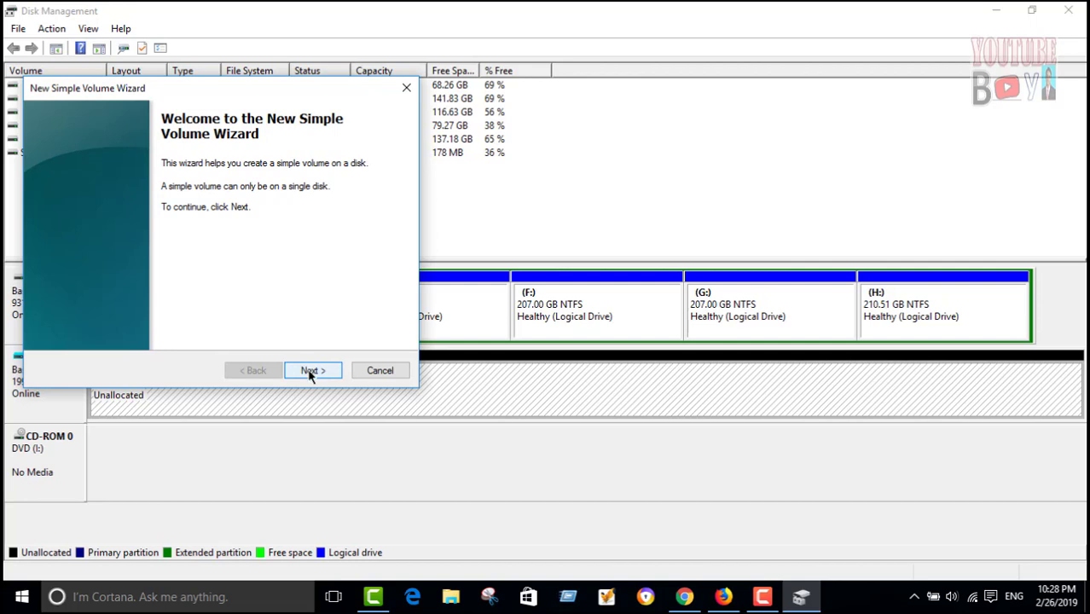
pyautogui.click(311, 372)
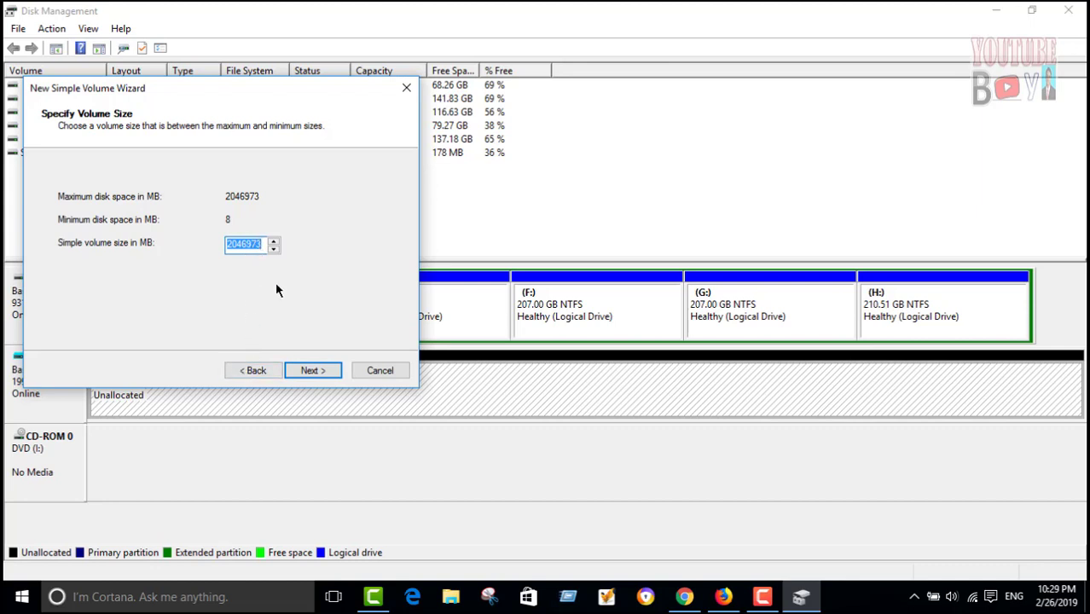
pyautogui.click(306, 375)
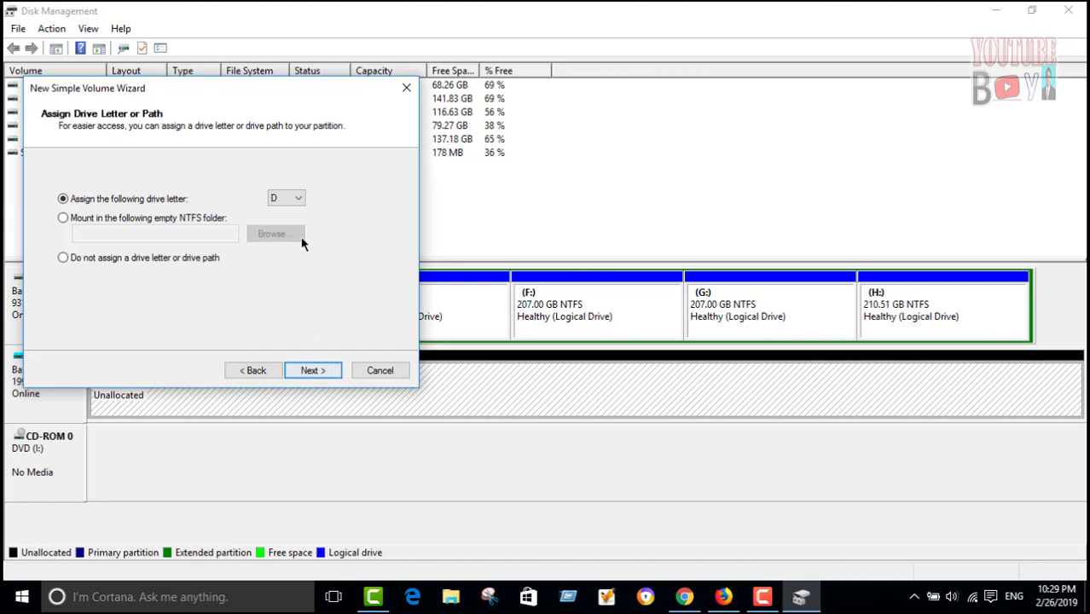
pyautogui.click(299, 199)
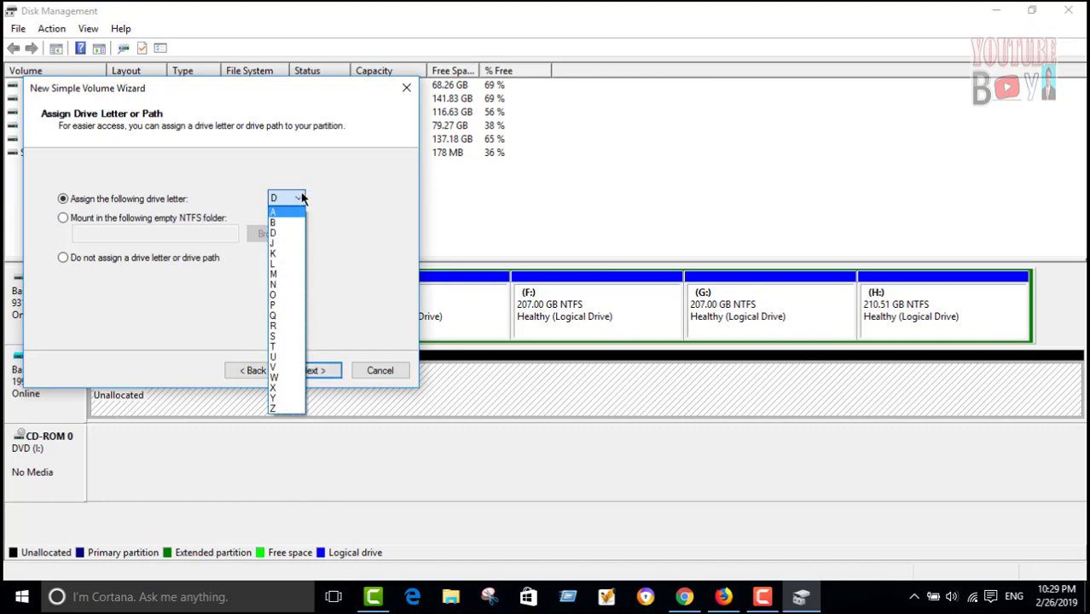
pyautogui.click(302, 198)
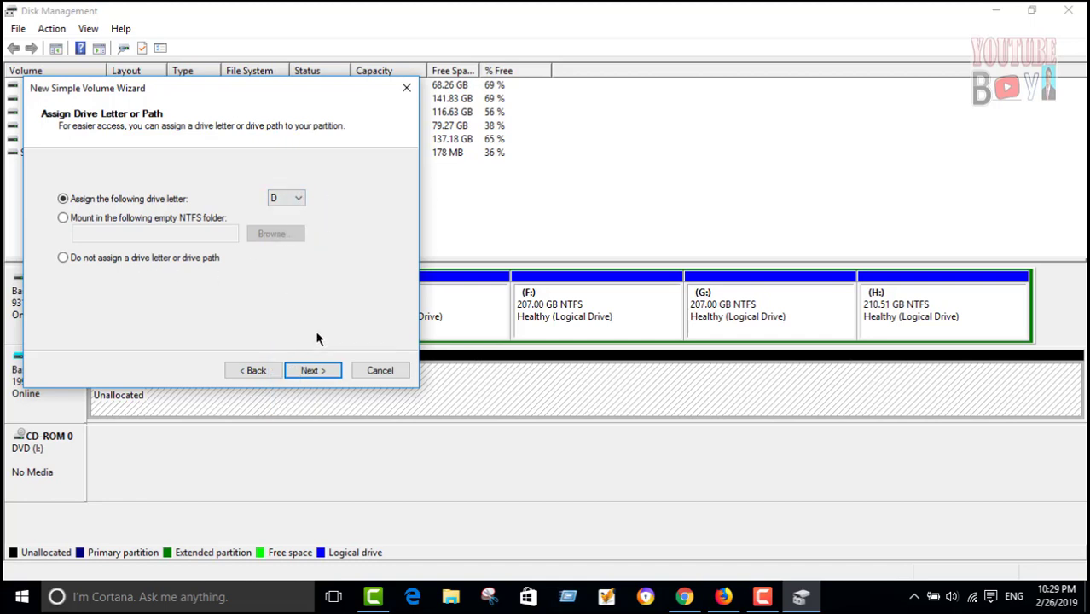
pyautogui.click(311, 371)
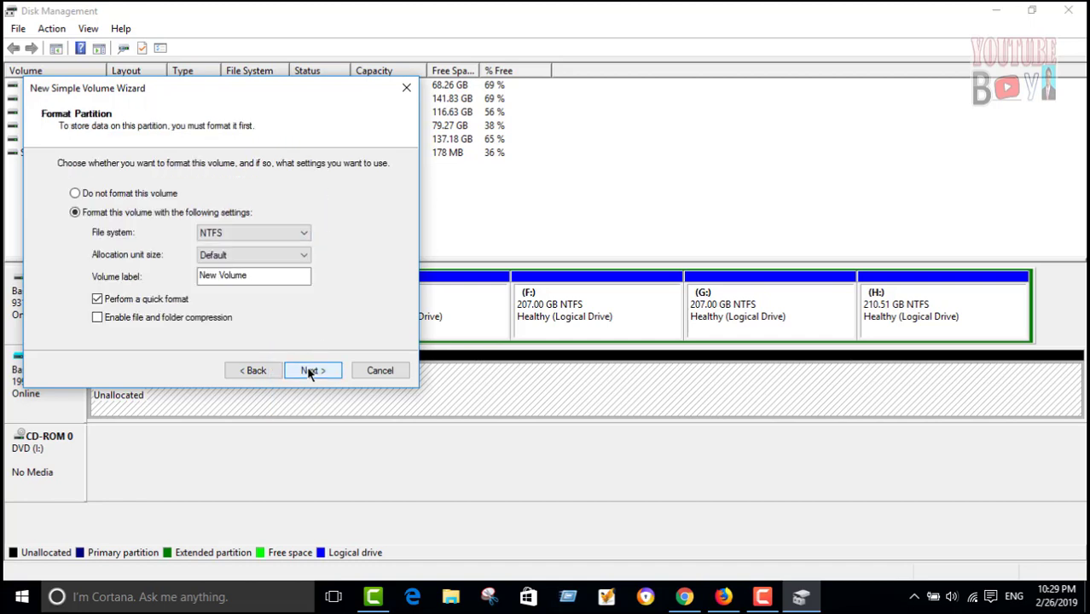
# - Quick-format the volume as NTFS with the default allocation unit size and the label New Volume, and finish creating it
pyautogui.click(284, 232)
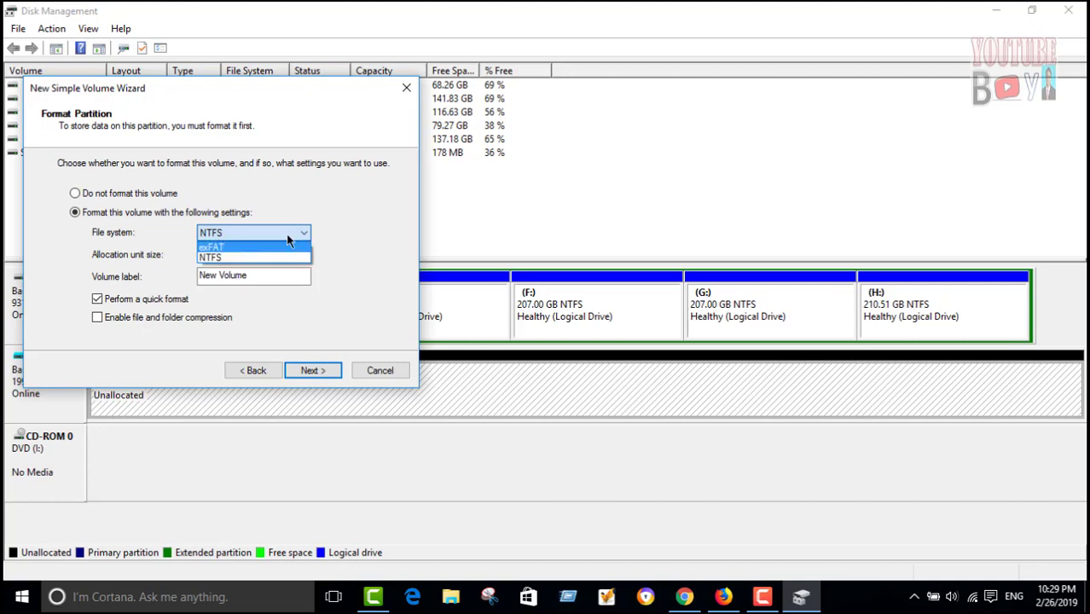
pyautogui.click(343, 233)
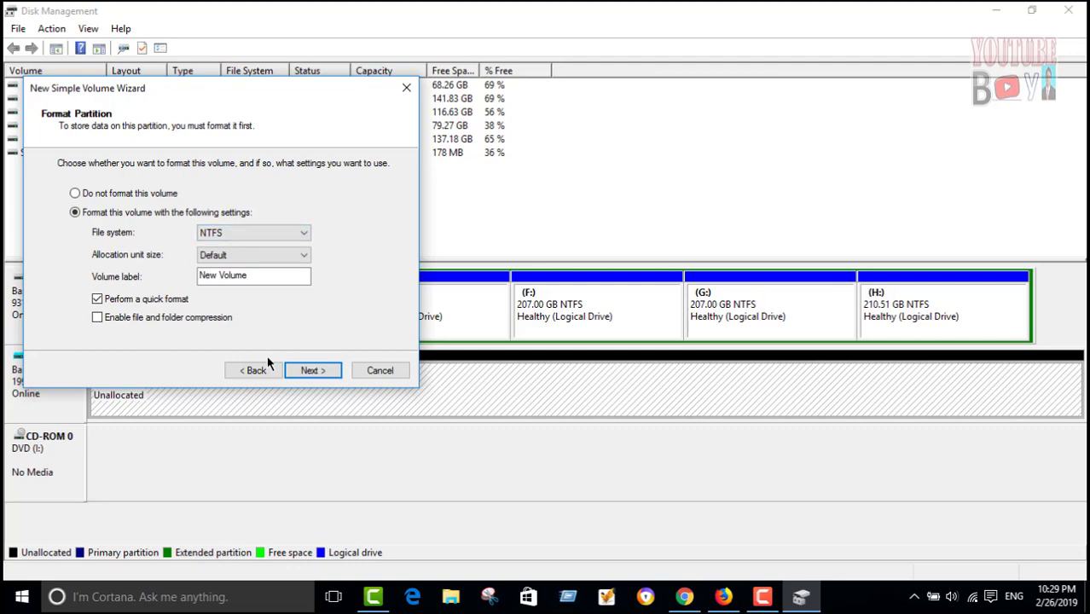
pyautogui.click(311, 370)
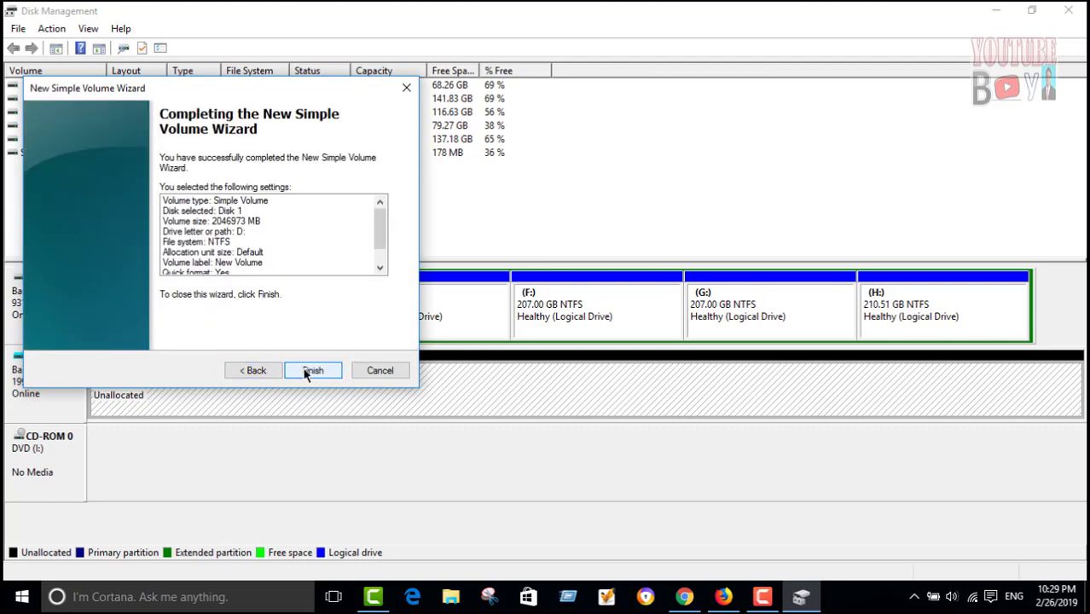
pyautogui.click(306, 370)
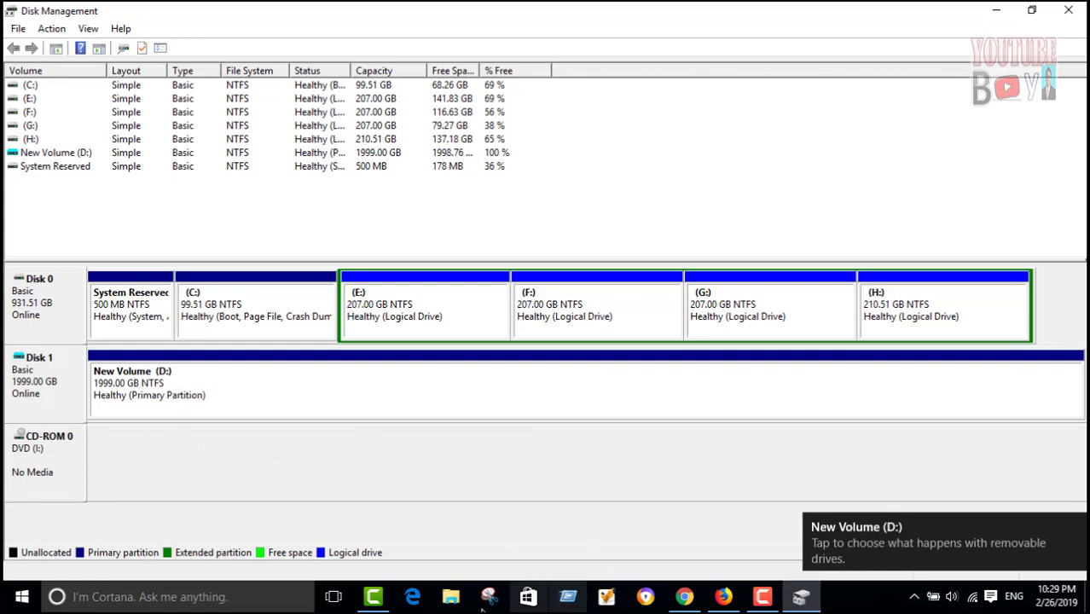
# - Close Disk Management and, in File Explorer, copy the android folder from Local Disk (E:)
pyautogui.click(1066, 12)
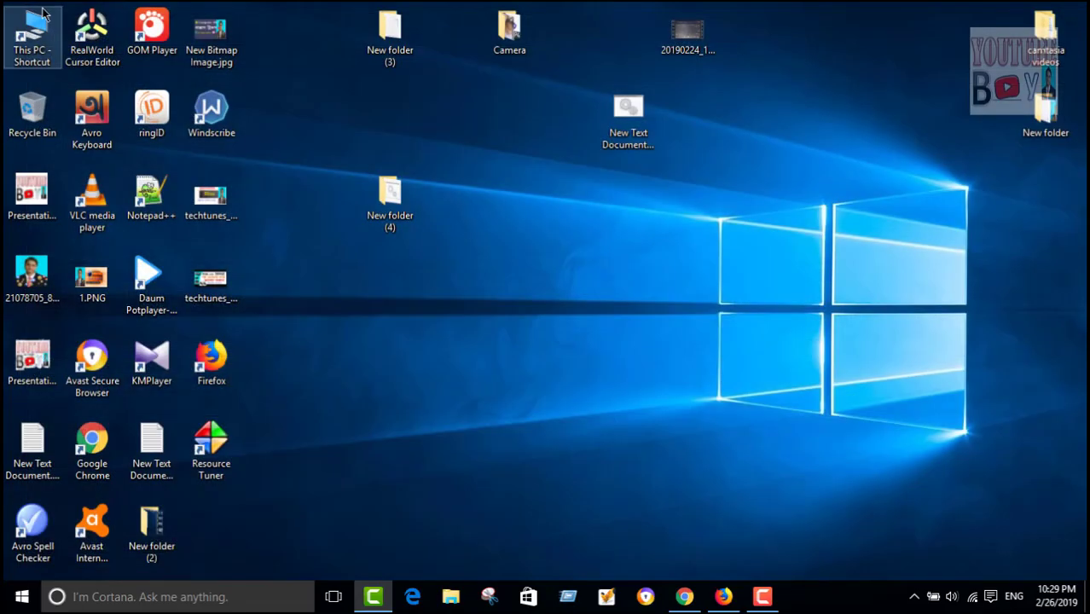
pyautogui.doubleClick(36, 41)
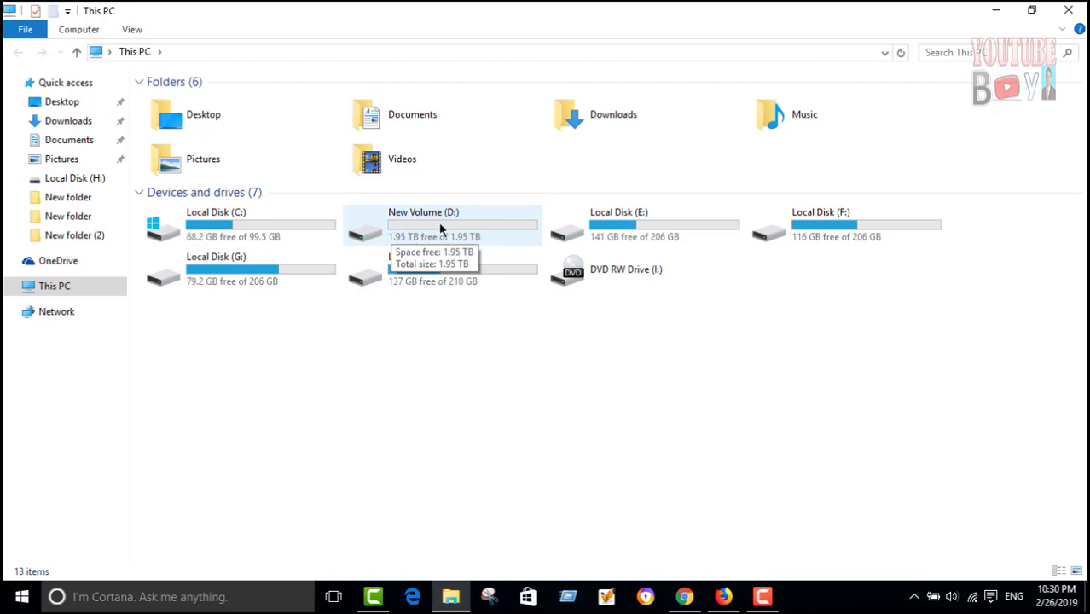
pyautogui.doubleClick(674, 230)
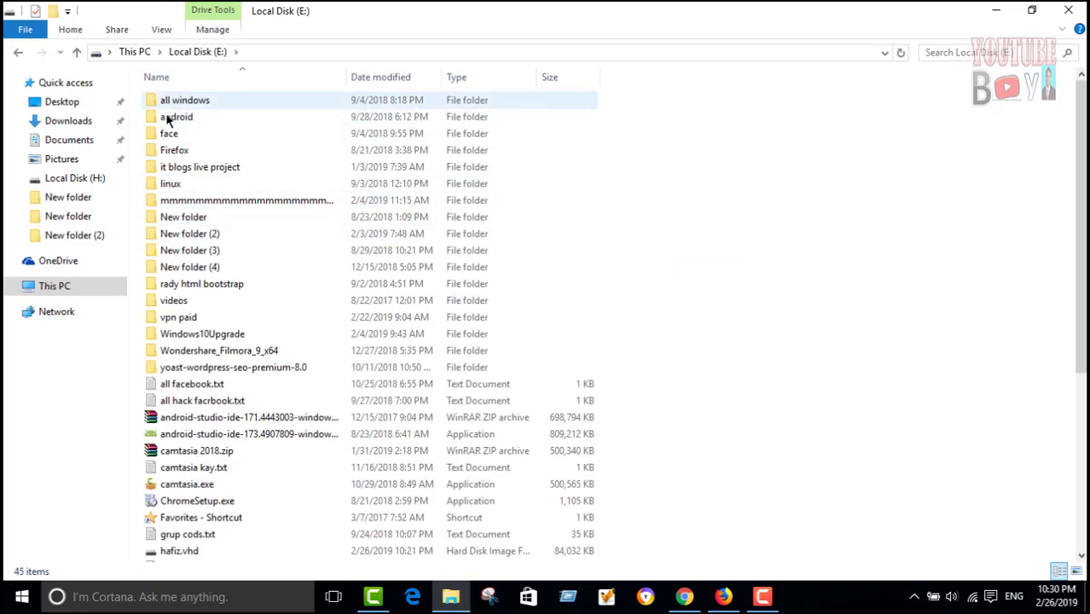
pyautogui.rightClick(168, 119)
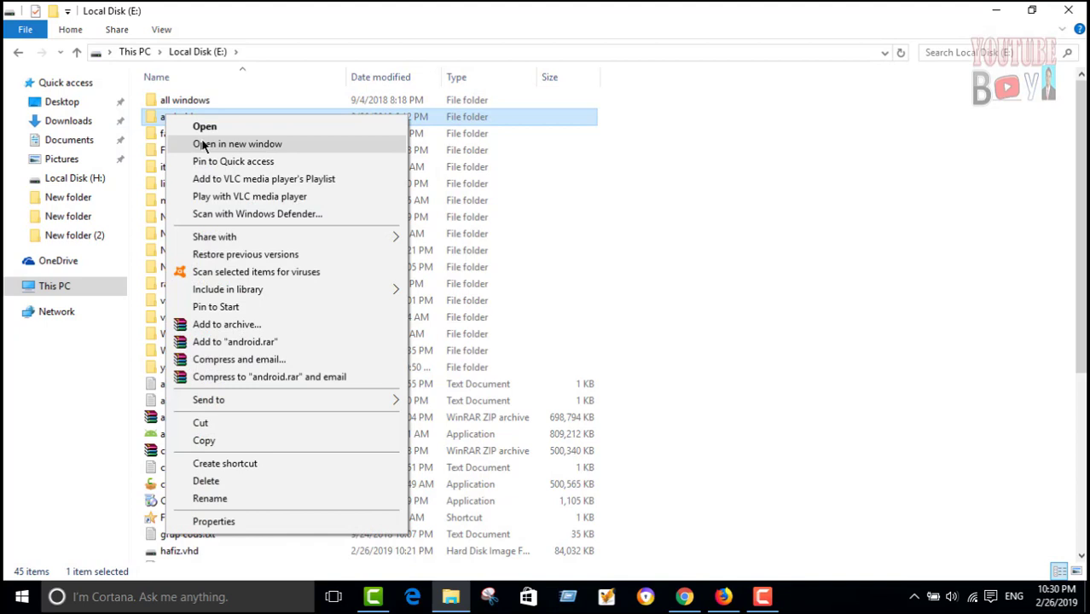
pyautogui.click(204, 440)
# - Paste the android folder into New Volume (D:) and return to the drive overview in This PC
pyautogui.click(15, 51)
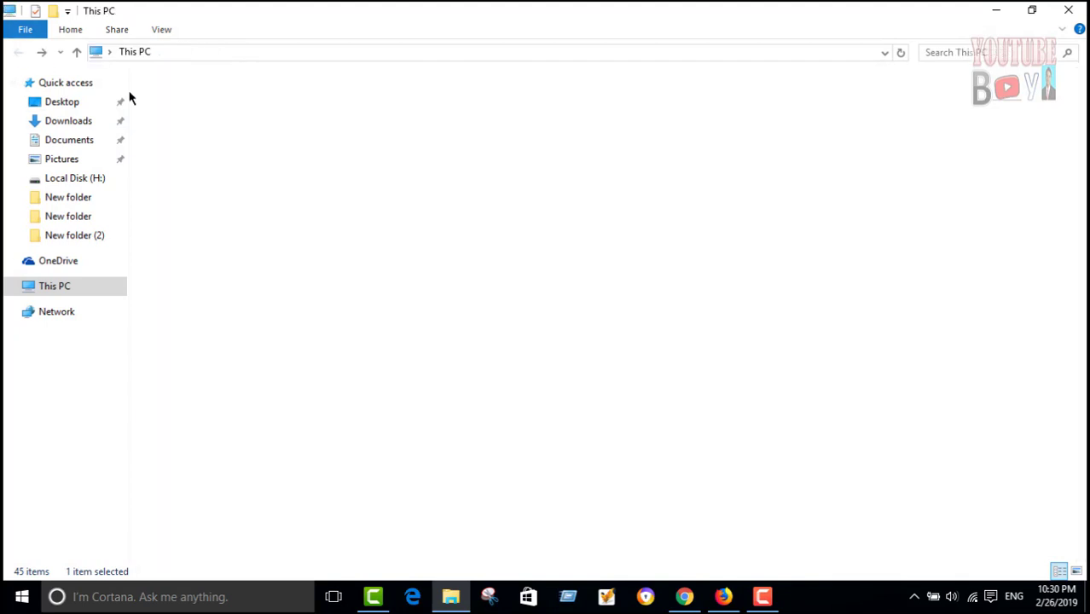
pyautogui.doubleClick(404, 220)
pyautogui.rightClick(284, 146)
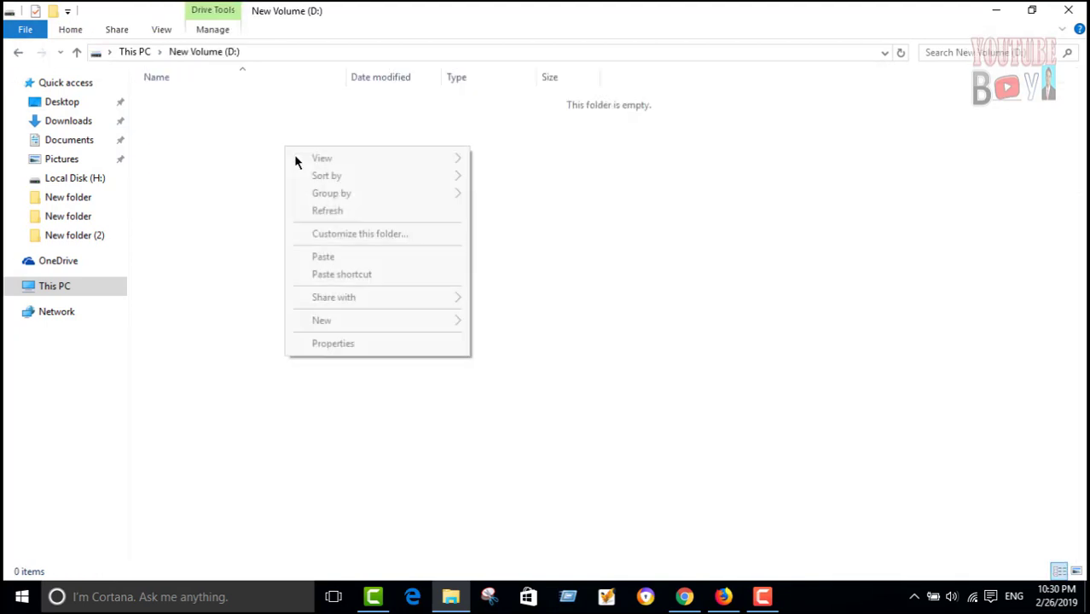
pyautogui.click(323, 256)
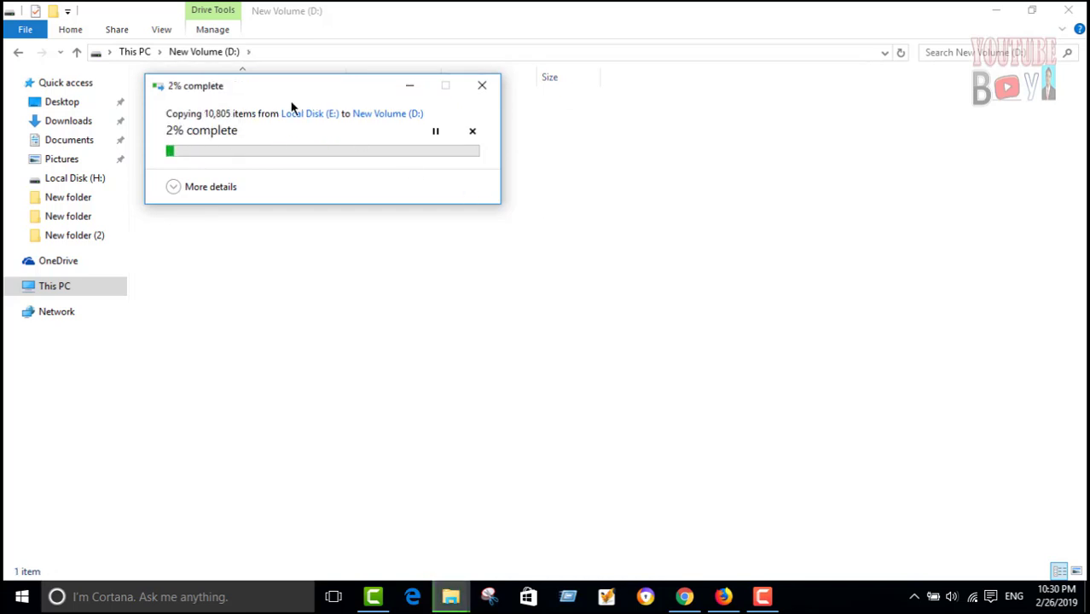
pyautogui.moveTo(256, 91); pyautogui.dragTo(587, 122)
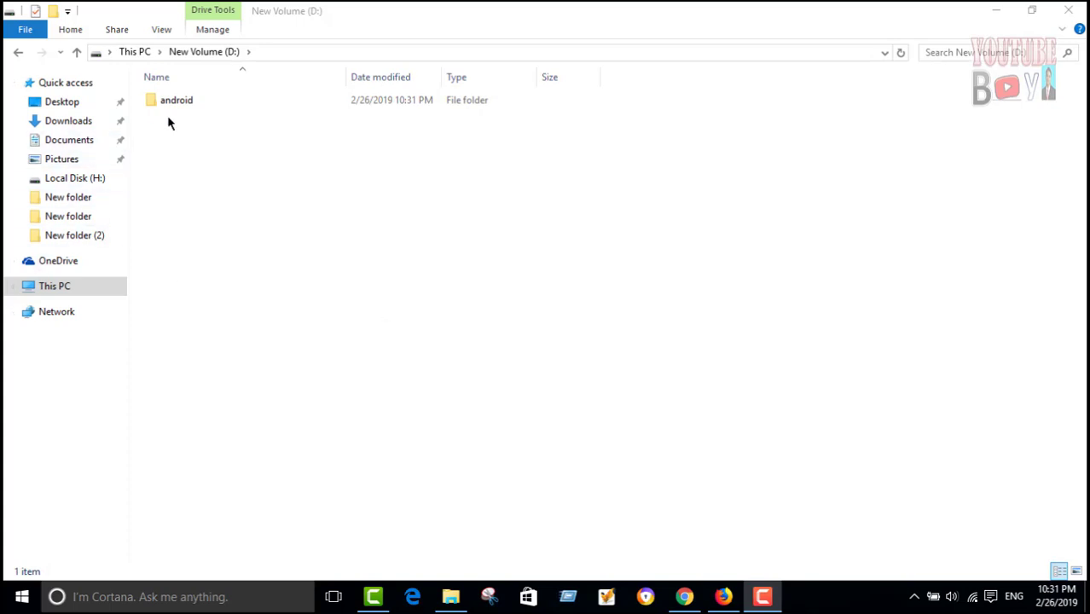
pyautogui.click(19, 53)
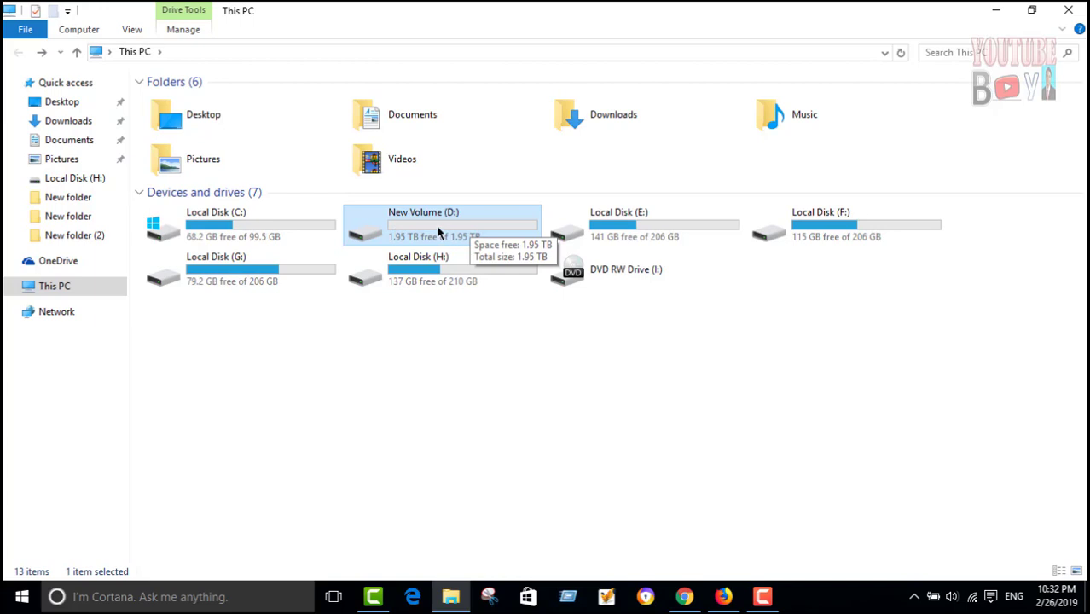
pyautogui.press('alt')
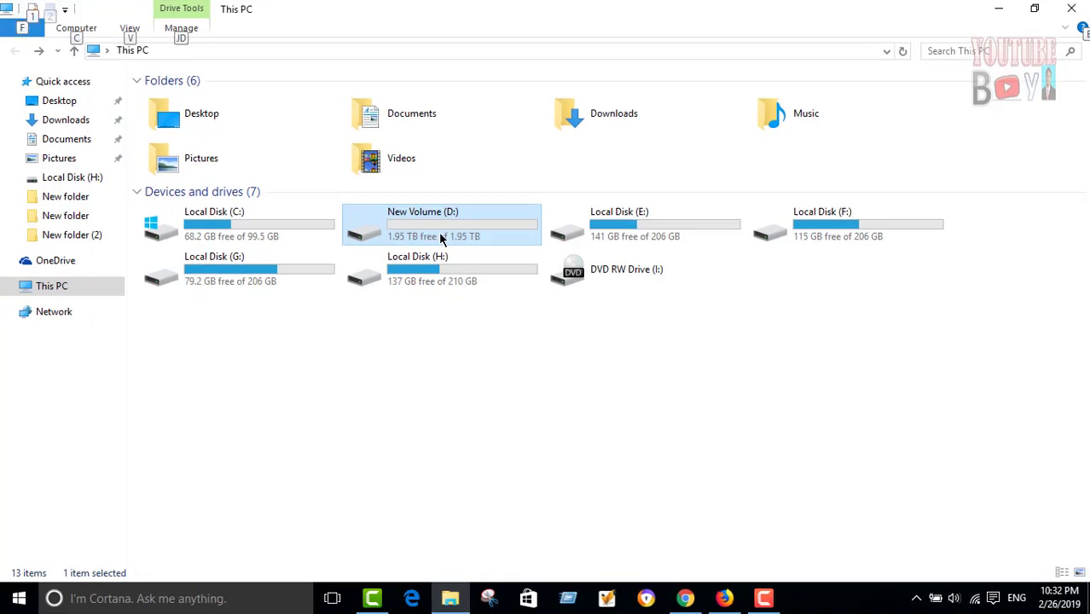